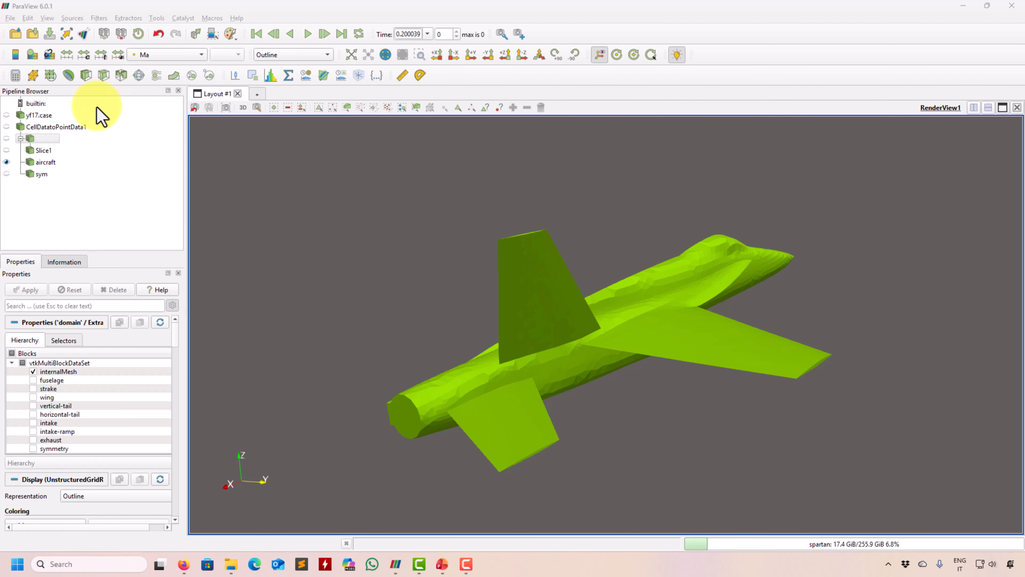
{"action": "left_click", "coordinate": [97, 18]}
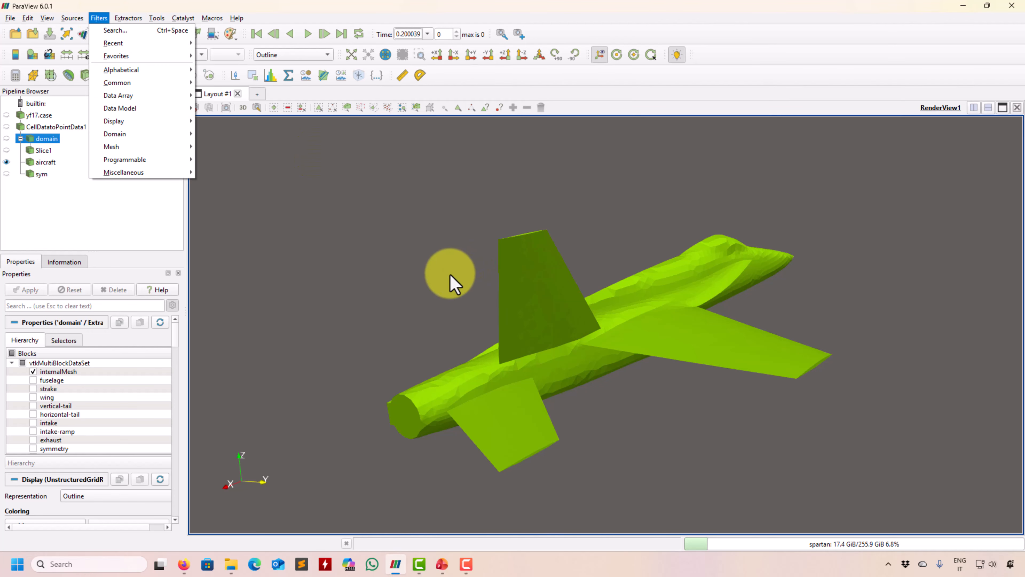
{"action": "left_click", "coordinate": [359, 293]}
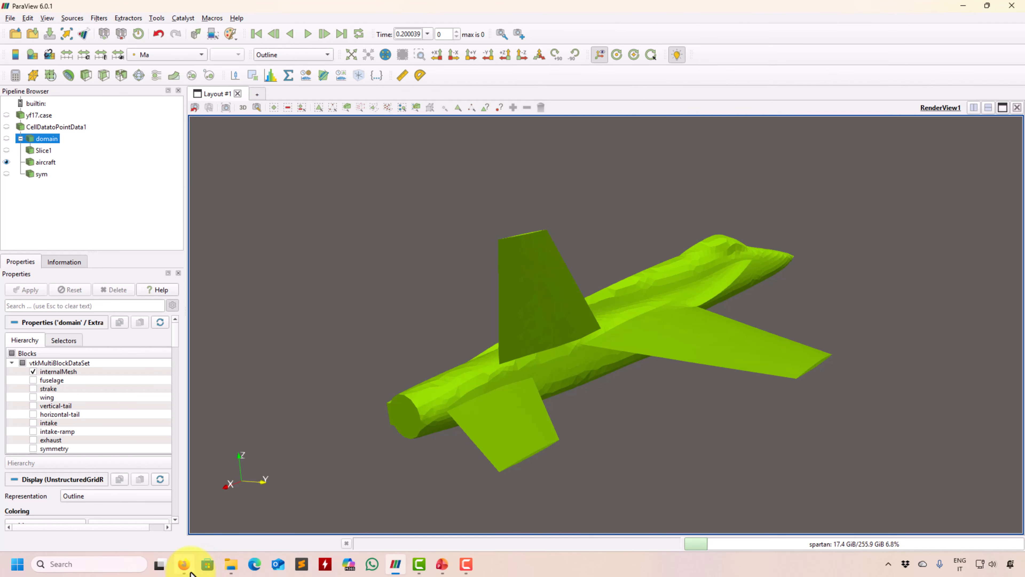
- Switch to Firefox and examine the list of available readers, sources and filters in the ParaView Python documentation
{"action": "left_click", "coordinate": [183, 564]}
{"action": "left_click", "coordinate": [73, 12]}
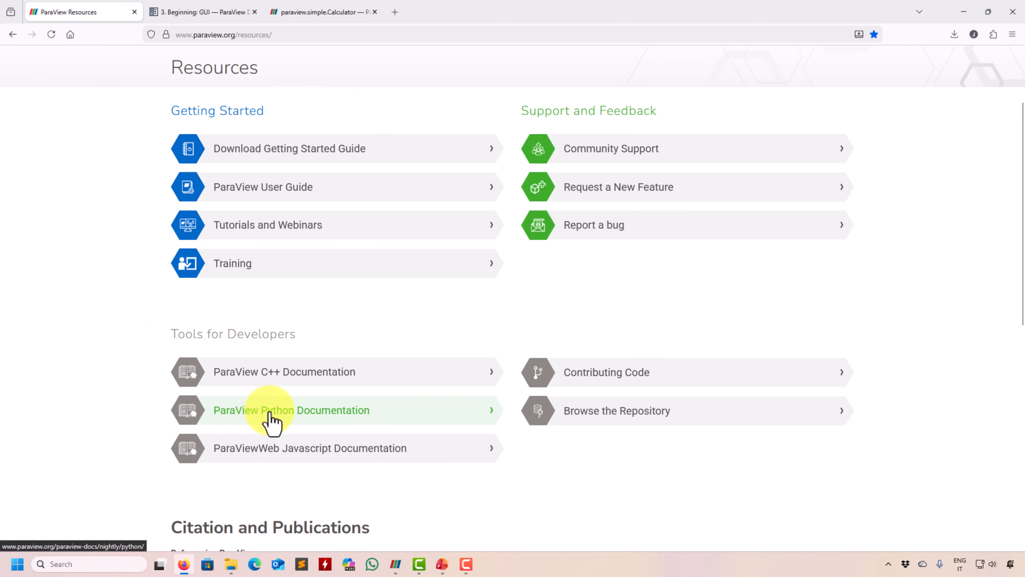
{"action": "left_click", "coordinate": [279, 12]}
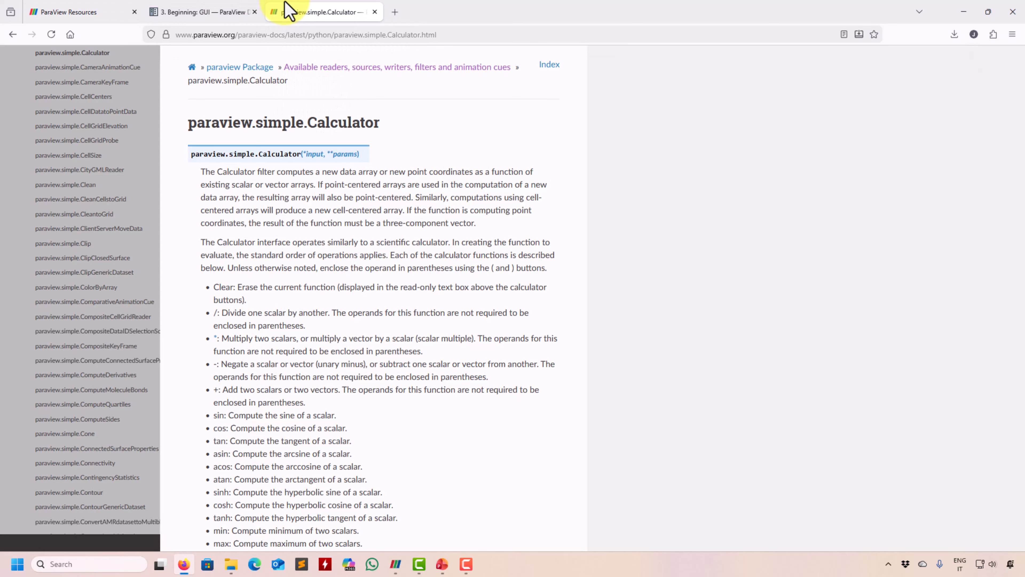
{"action": "scroll", "coordinate": [56, 323], "scroll_direction": "up", "scroll_amount": 3}
{"action": "scroll", "coordinate": [57, 323], "scroll_direction": "up", "scroll_amount": 10}
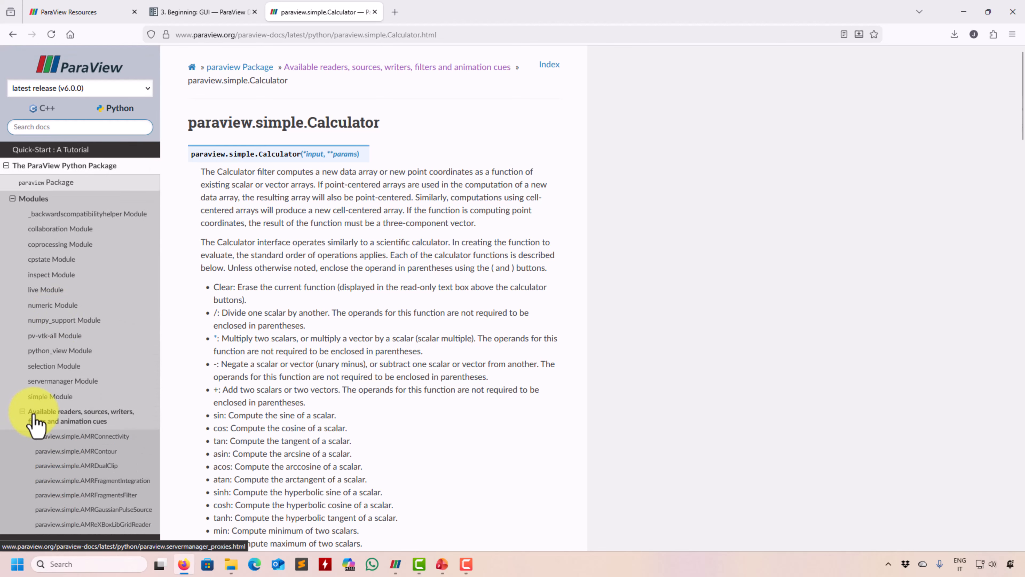
{"action": "scroll", "coordinate": [109, 437], "scroll_direction": "down", "scroll_amount": 15}
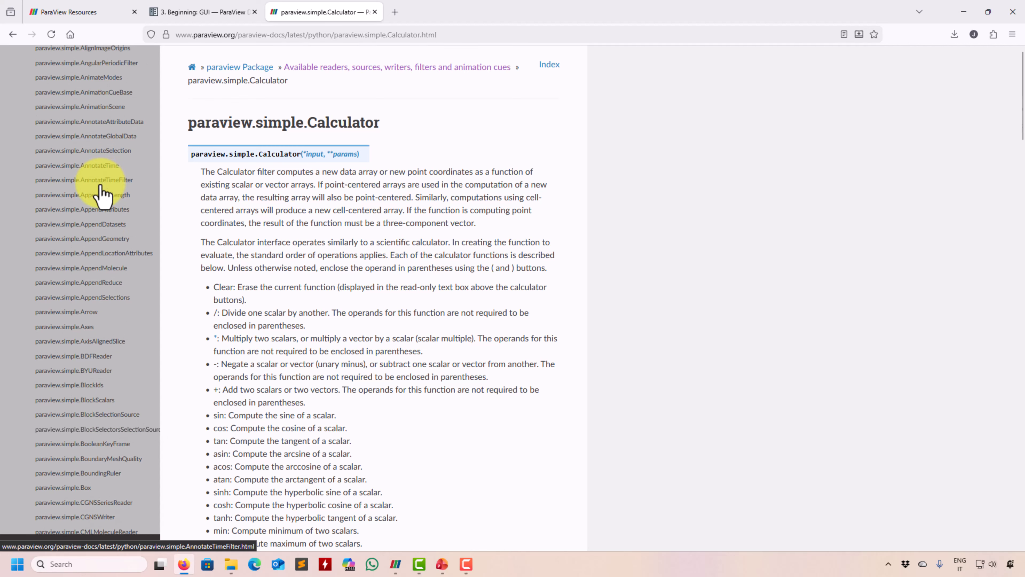
{"action": "scroll", "coordinate": [104, 218], "scroll_direction": "down", "scroll_amount": 9}
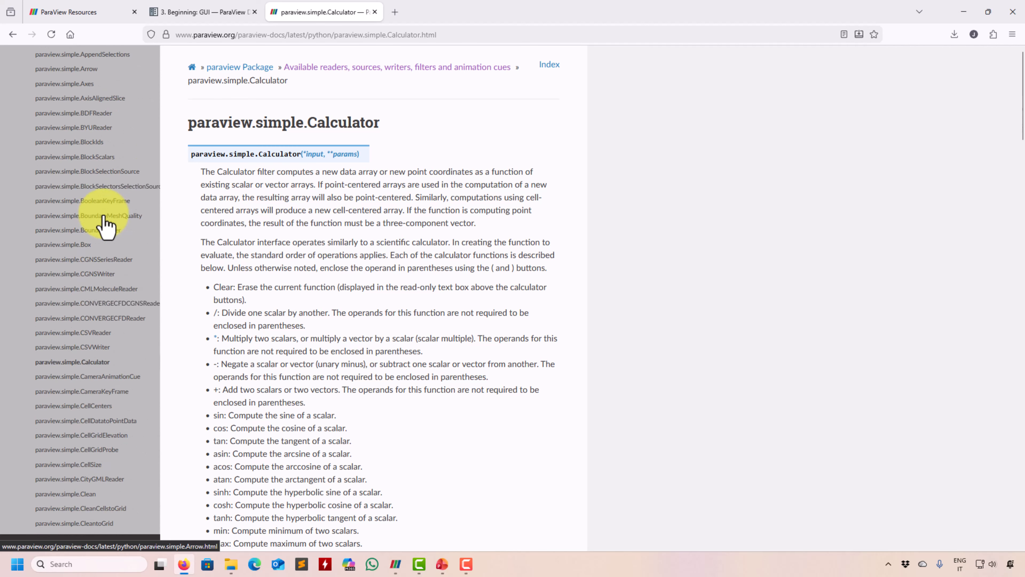
{"action": "scroll", "coordinate": [105, 226], "scroll_direction": "down", "scroll_amount": 3}
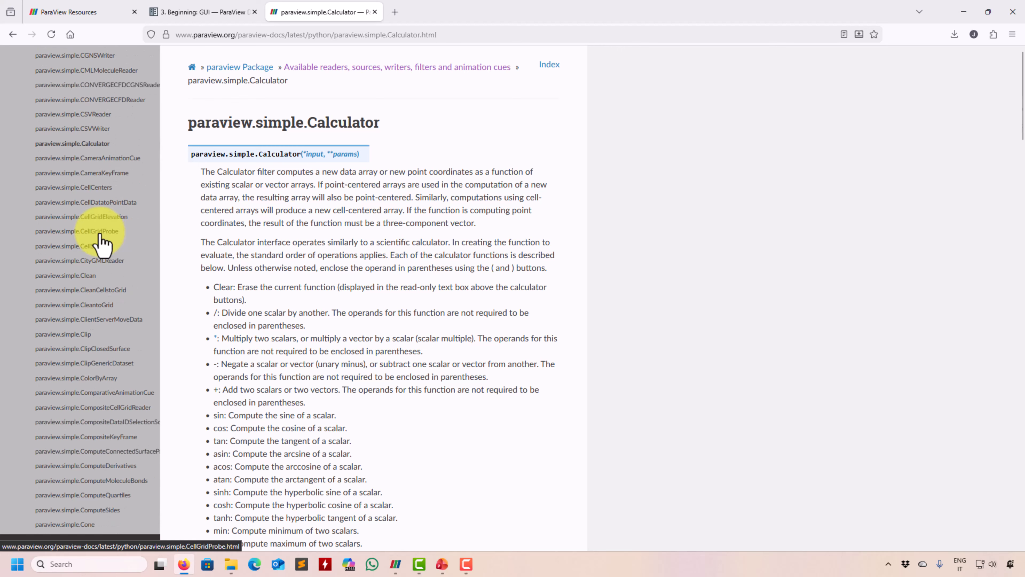
{"action": "scroll", "coordinate": [86, 293], "scroll_direction": "down", "scroll_amount": 2}
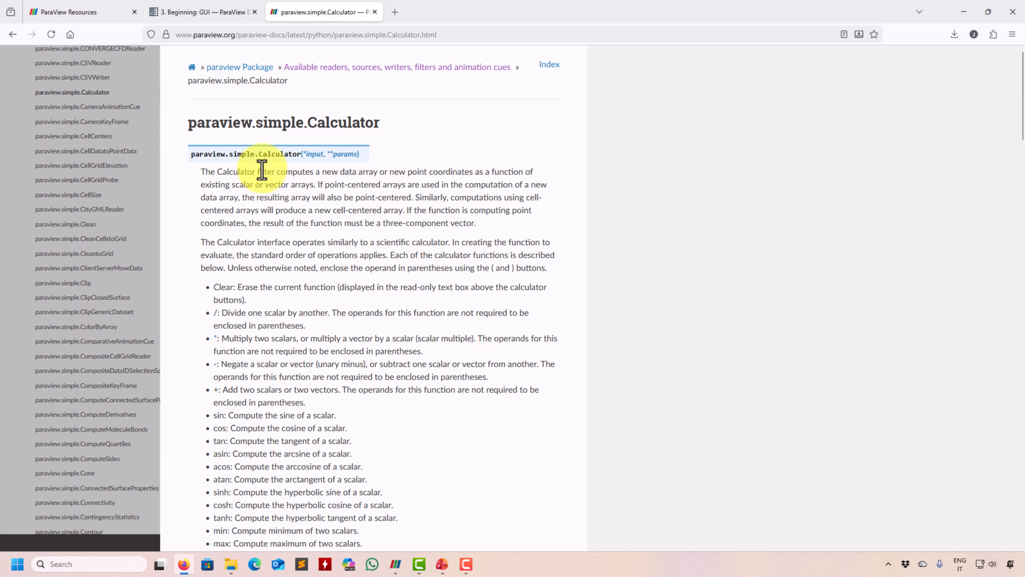
- Read the paraview.simple.Calculator reference page, including its functions and operands, and return to ParaView
{"action": "scroll", "coordinate": [241, 268], "scroll_direction": "down", "scroll_amount": 3}
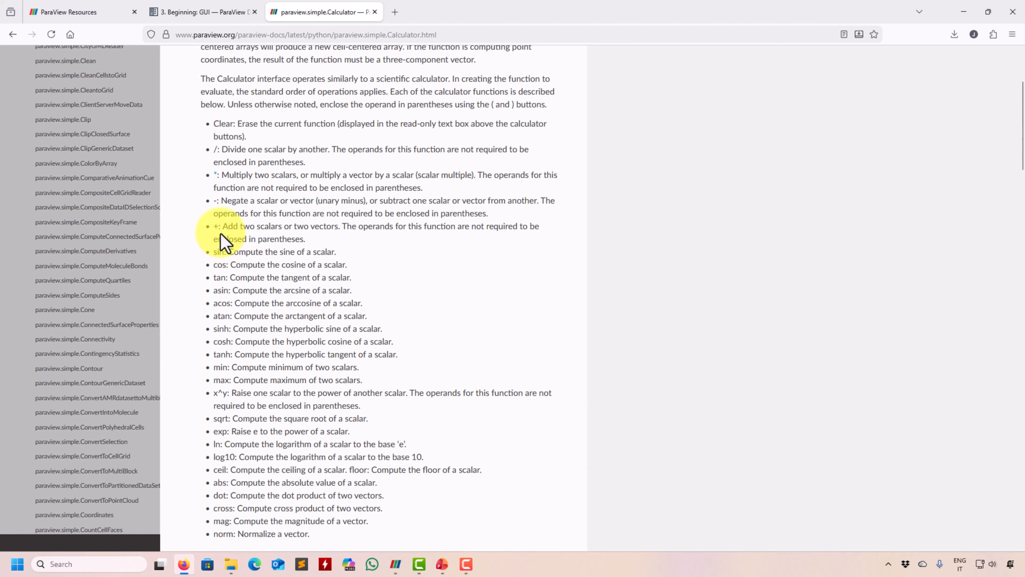
{"action": "scroll", "coordinate": [225, 257], "scroll_direction": "down", "scroll_amount": 6}
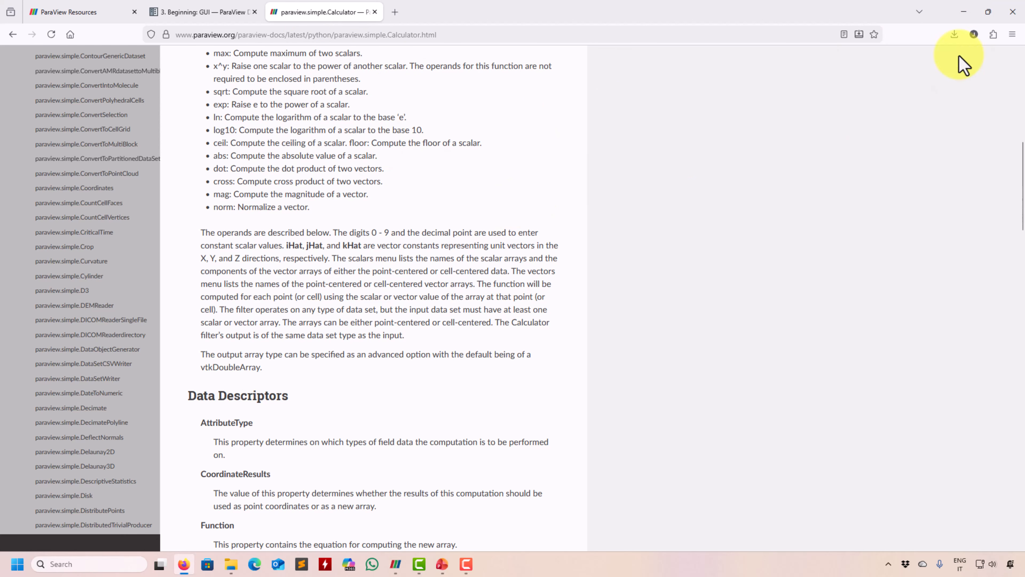
{"action": "left_click", "coordinate": [963, 11]}
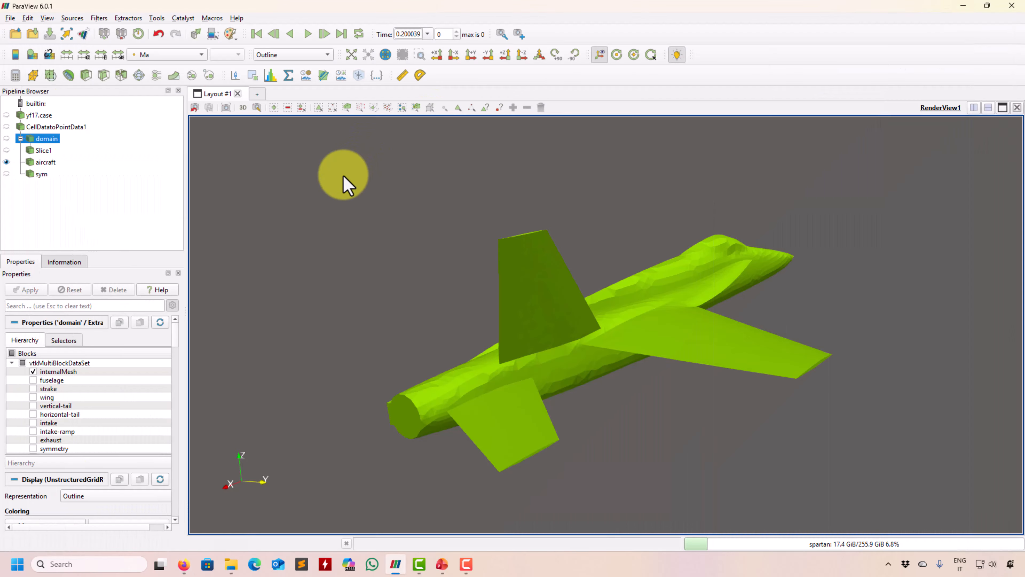
{"action": "left_click", "coordinate": [99, 18]}
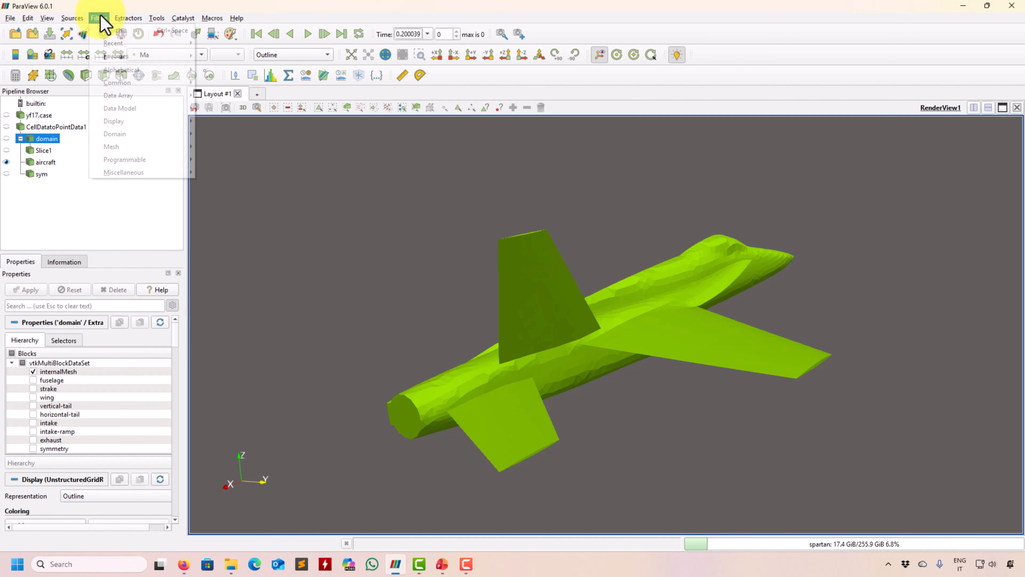
{"action": "mouse_move", "coordinate": [114, 69]}
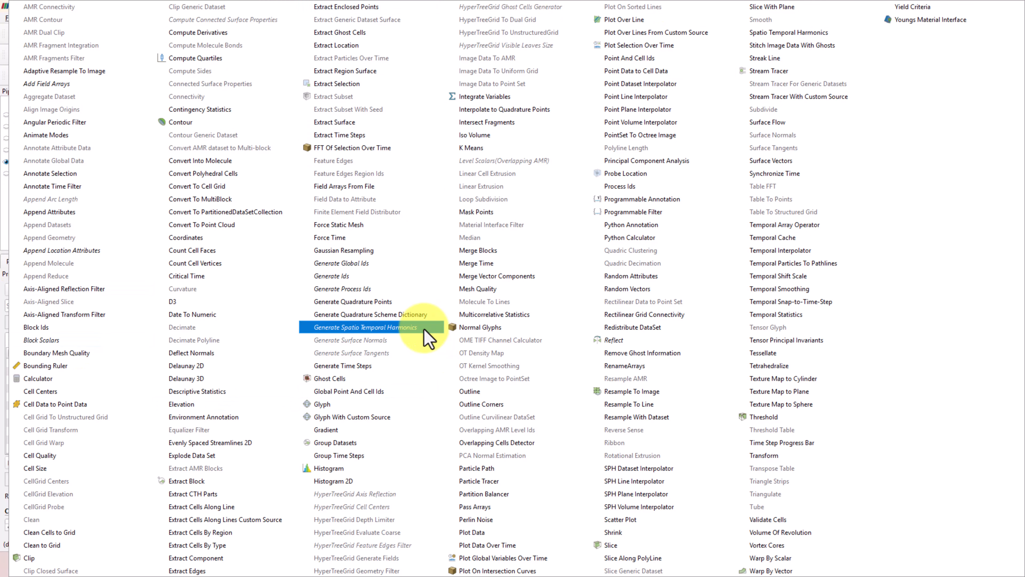
{"action": "key", "text": "Escape"}
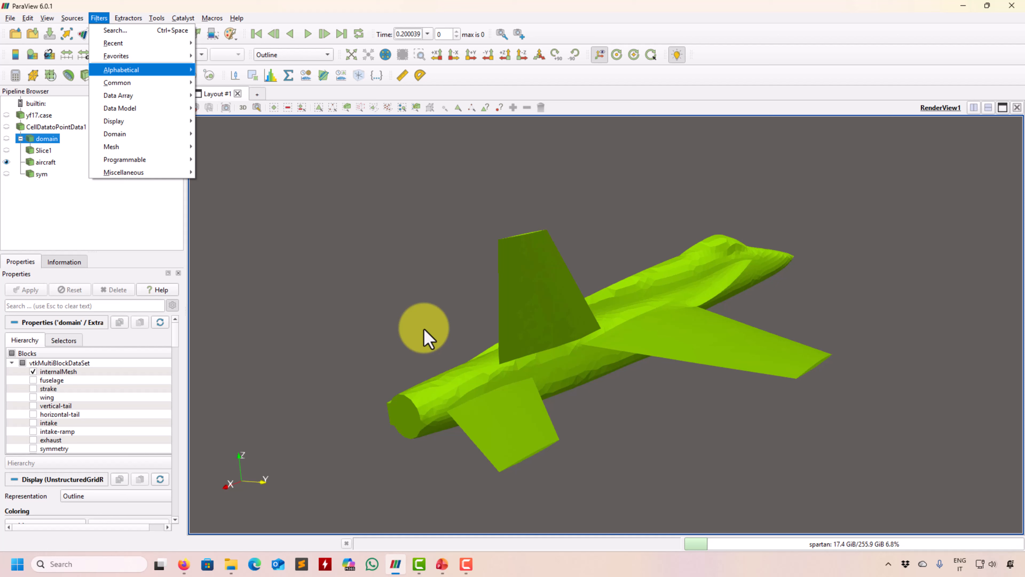
{"action": "left_click", "coordinate": [57, 226]}
- Search the filters for "coor" and apply the Coordinates filter to domain with point locations and cell centers appended
{"action": "left_click", "coordinate": [99, 18]}
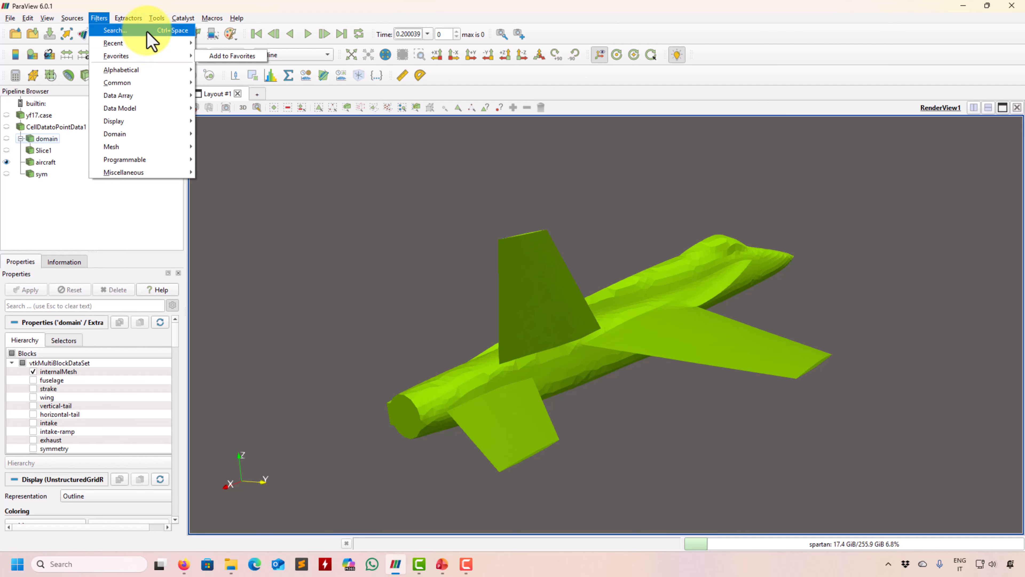
{"action": "left_click", "coordinate": [147, 30]}
{"action": "type", "text": "coor"}
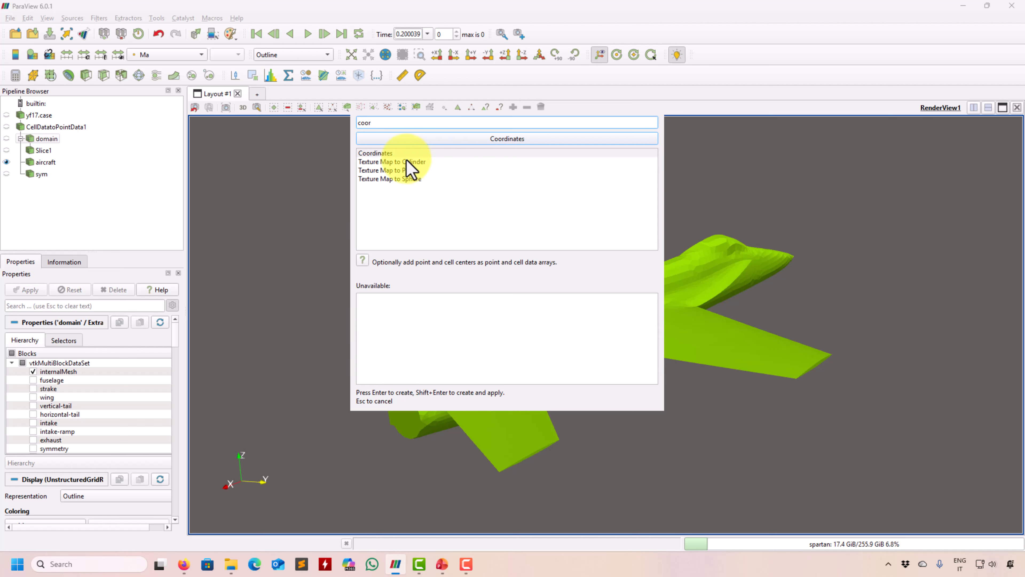
{"action": "left_click", "coordinate": [386, 154]}
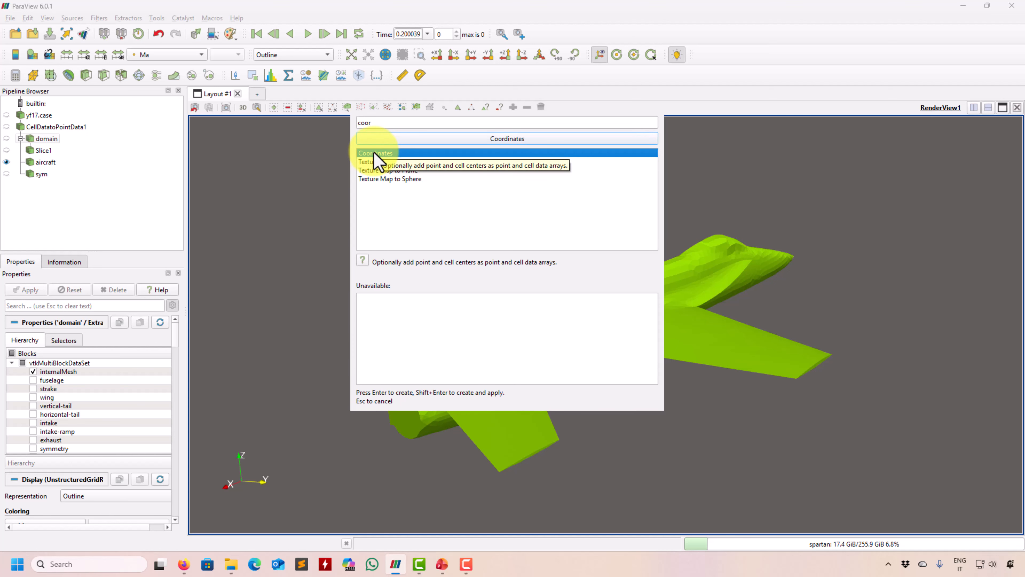
{"action": "key", "text": "Return"}
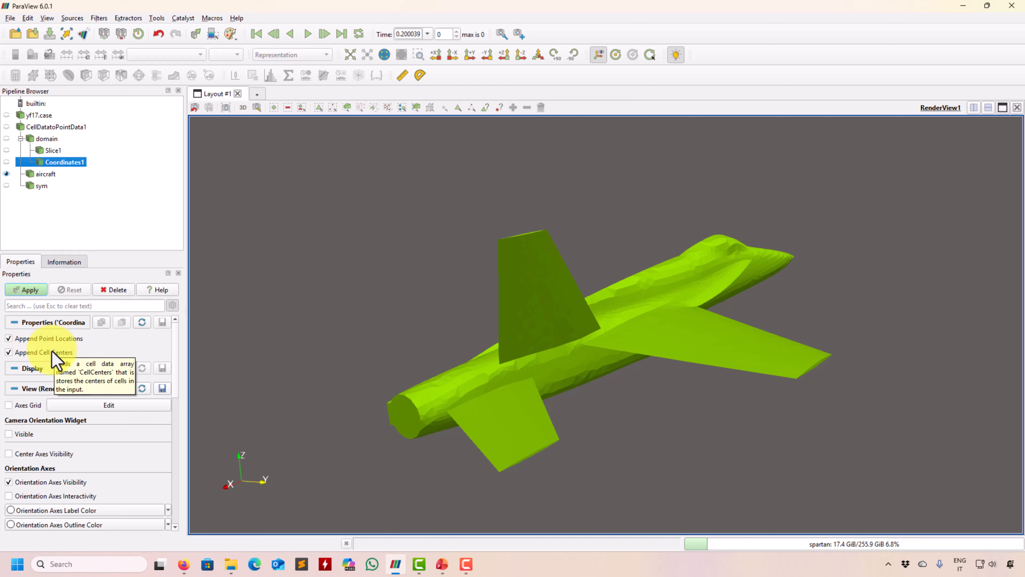
{"action": "left_click", "coordinate": [35, 289]}
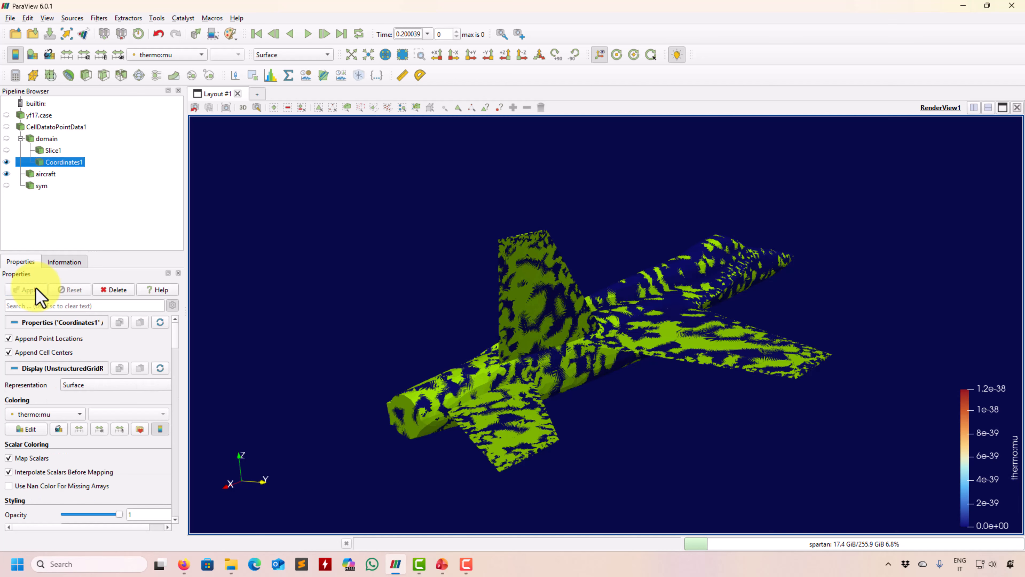
- Hide the aircraft surface and color the Coordinates output by the PointLocations point array
{"action": "scroll", "coordinate": [260, 374], "scroll_direction": "down", "scroll_amount": 12}
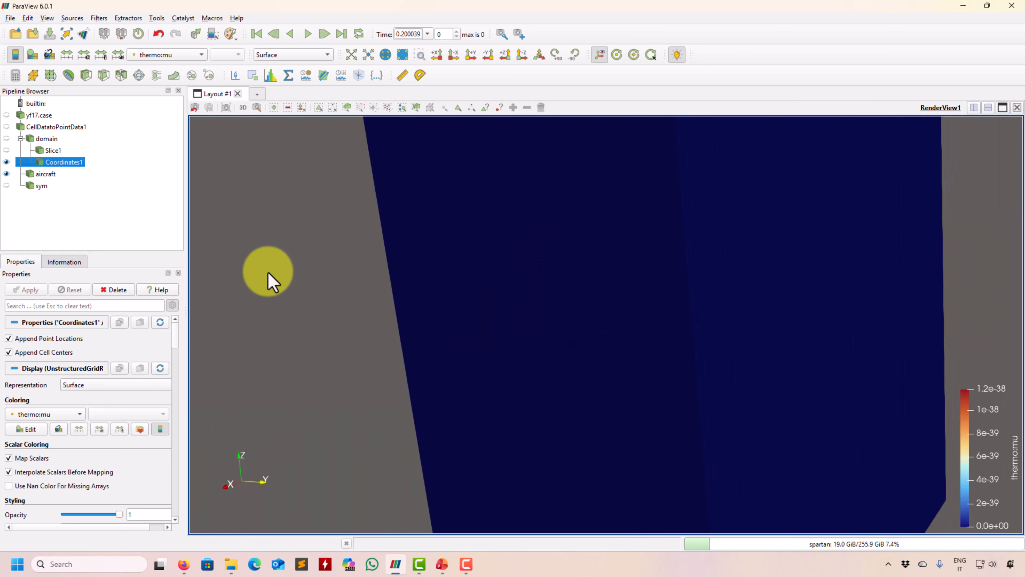
{"action": "left_click", "coordinate": [8, 175]}
{"action": "left_click_drag", "start_coordinate": [378, 380], "coordinate": [294, 136]}
{"action": "left_click", "coordinate": [188, 56]}
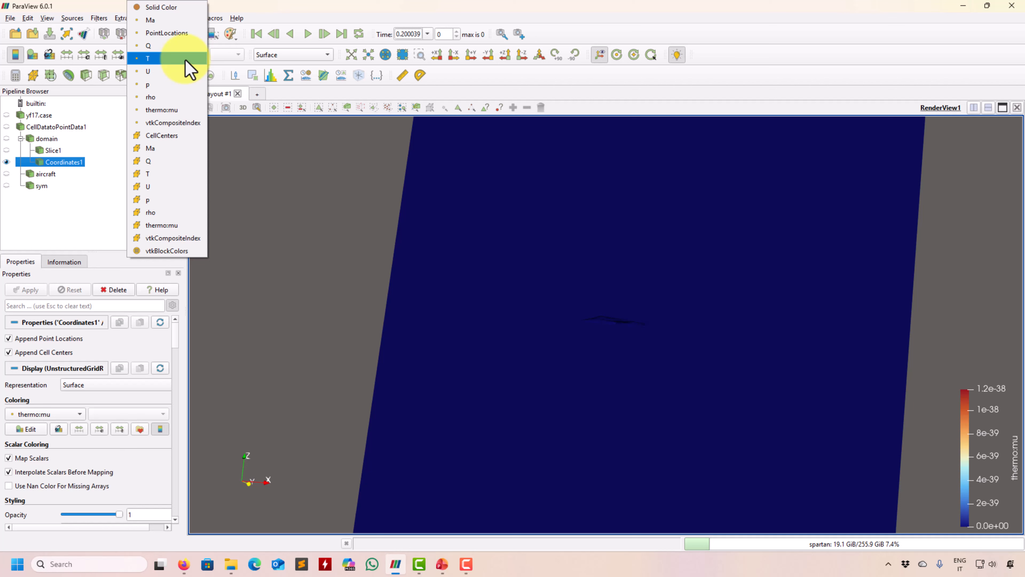
{"action": "left_click", "coordinate": [180, 37]}
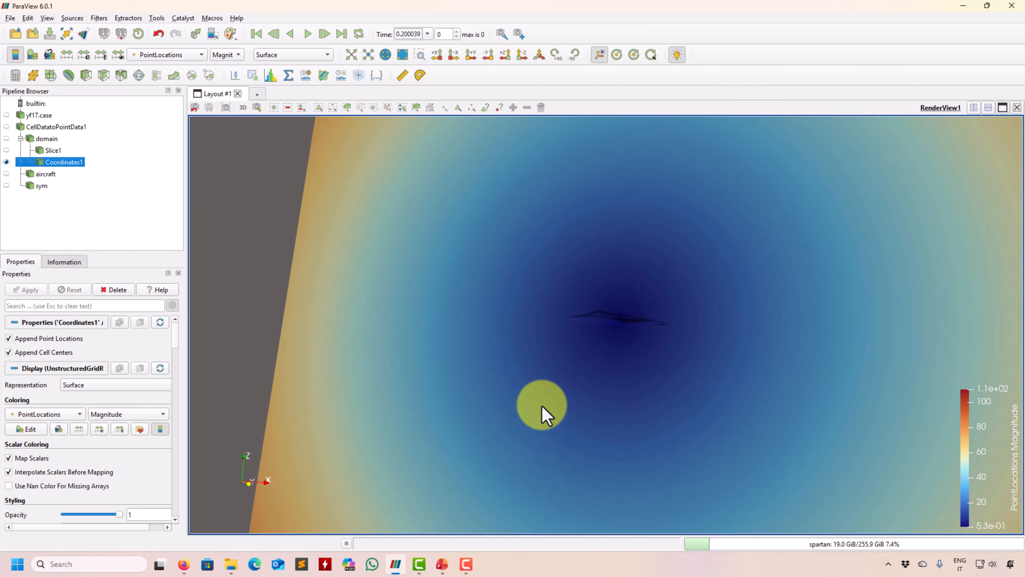
{"action": "scroll", "coordinate": [543, 412], "scroll_direction": "down", "scroll_amount": 3}
- Color the Coordinates output by the CellCenters cell array
{"action": "left_click", "coordinate": [199, 55]}
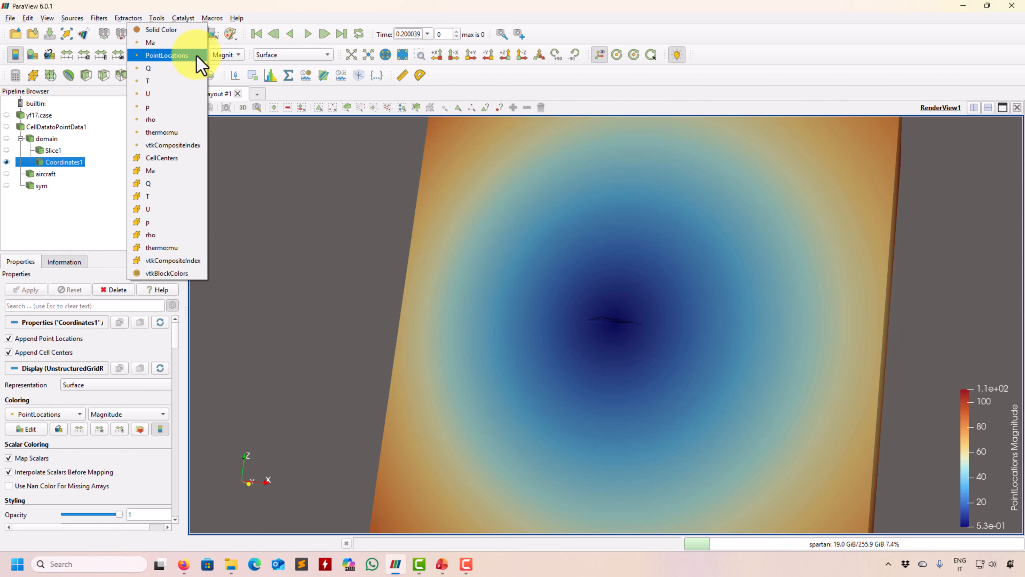
{"action": "left_click", "coordinate": [183, 157]}
{"action": "scroll", "coordinate": [572, 309], "scroll_direction": "up", "scroll_amount": 5}
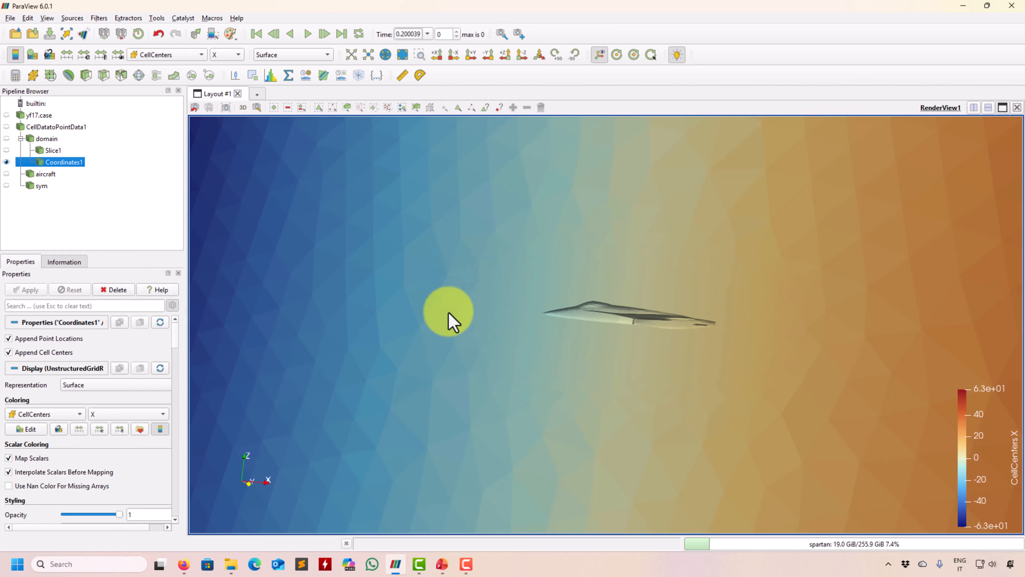
{"action": "scroll", "coordinate": [449, 318], "scroll_direction": "down", "scroll_amount": 5}
{"action": "left_click", "coordinate": [168, 55]}
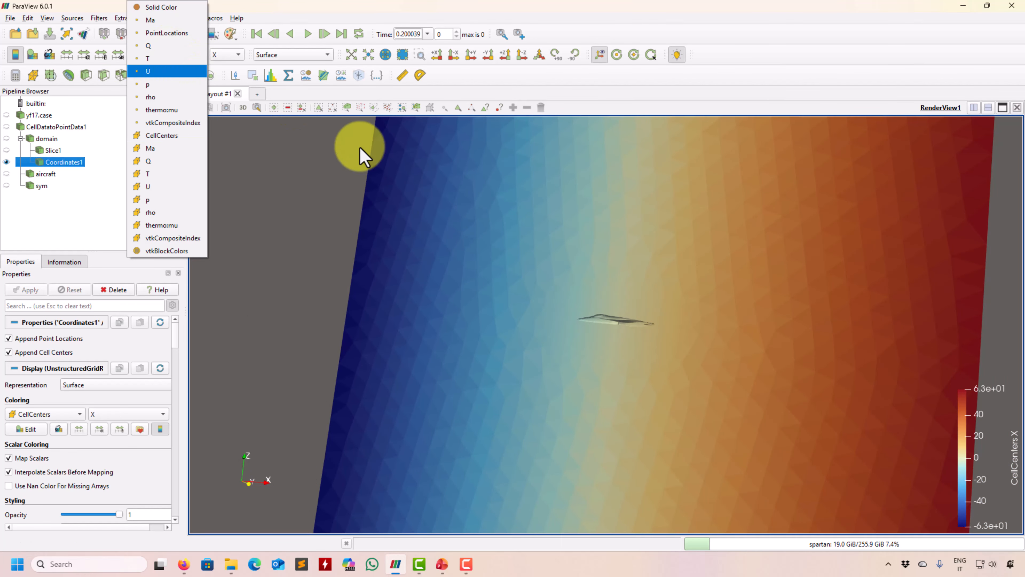
{"action": "left_click", "coordinate": [299, 194]}
- Try coloring the CellCenters array by Magnitude before returning it to the X component
{"action": "left_click", "coordinate": [226, 55]}
{"action": "left_click", "coordinate": [228, 42]}
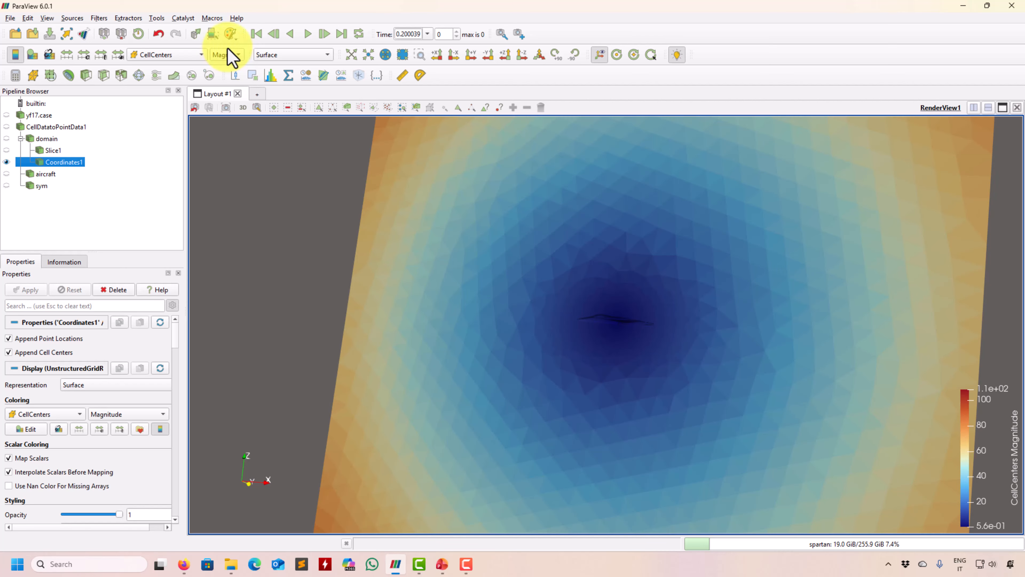
{"action": "left_click", "coordinate": [232, 55]}
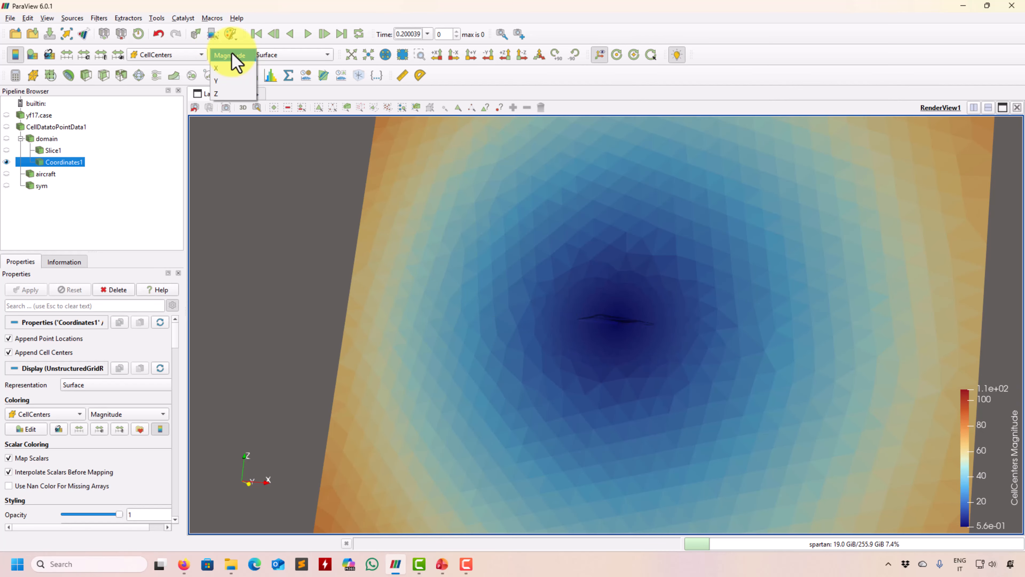
{"action": "left_click", "coordinate": [227, 73]}
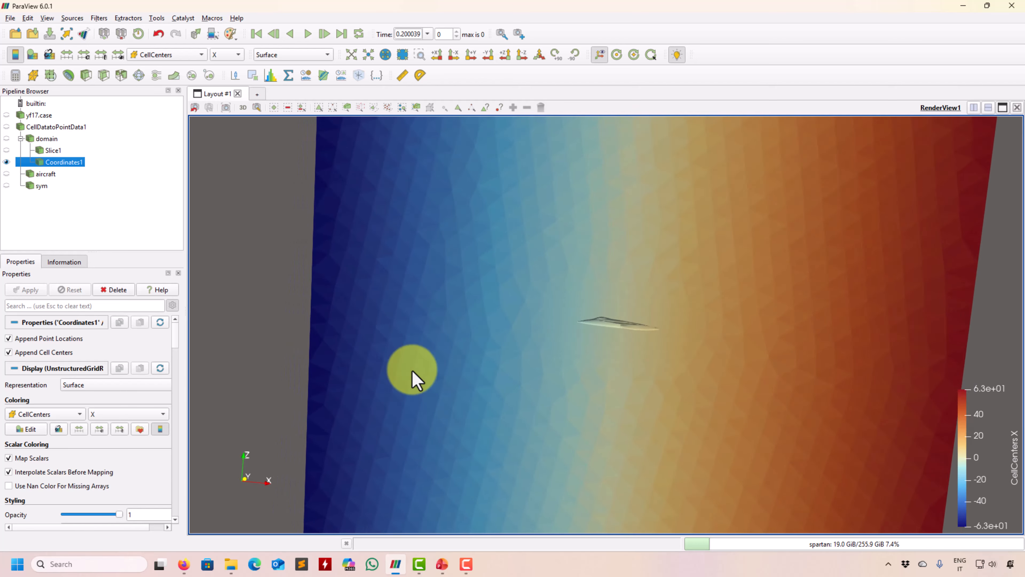
{"action": "left_click_drag", "start_coordinate": [412, 371], "coordinate": [408, 370]}
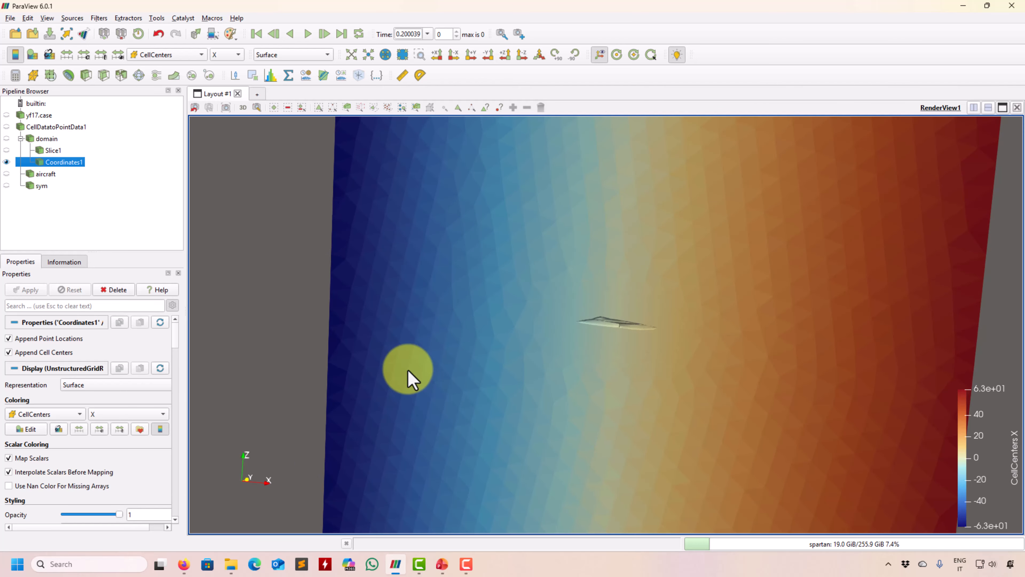
{"action": "left_click", "coordinate": [85, 75]}
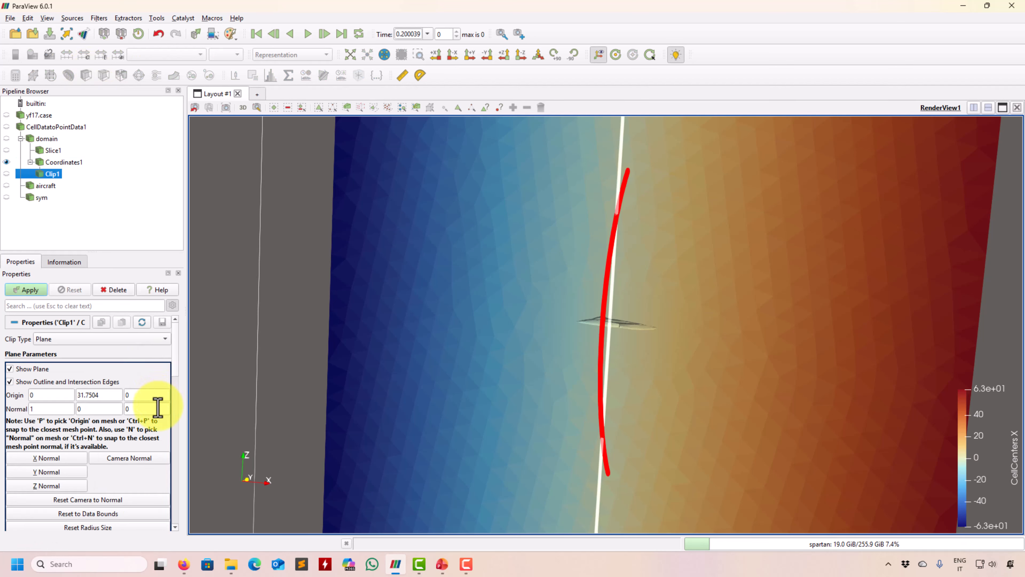
{"action": "left_click", "coordinate": [155, 340]}
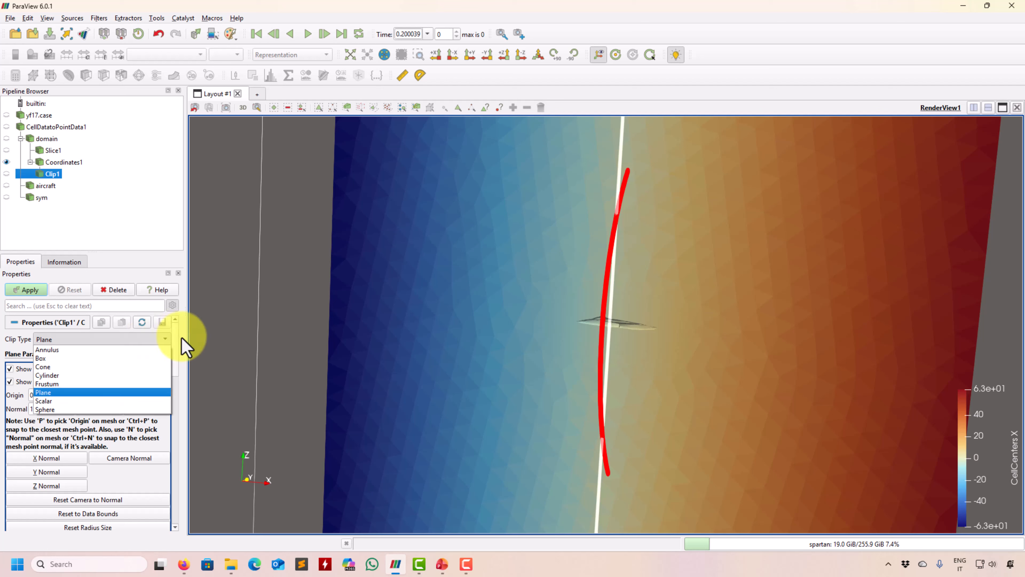
{"action": "left_click", "coordinate": [176, 346]}
{"action": "left_click_drag", "start_coordinate": [174, 348], "coordinate": [204, 333]}
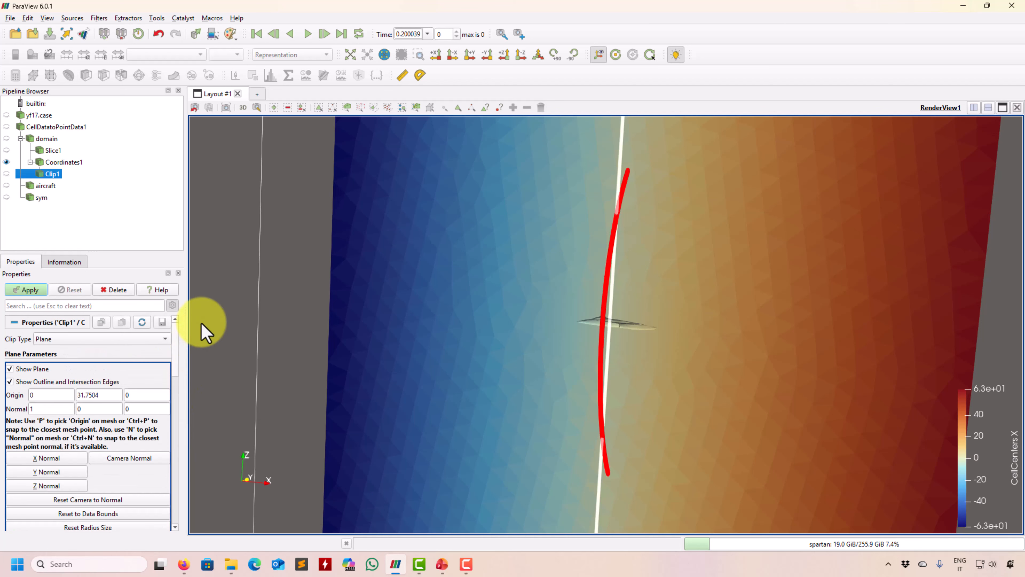
{"action": "left_click", "coordinate": [113, 289]}
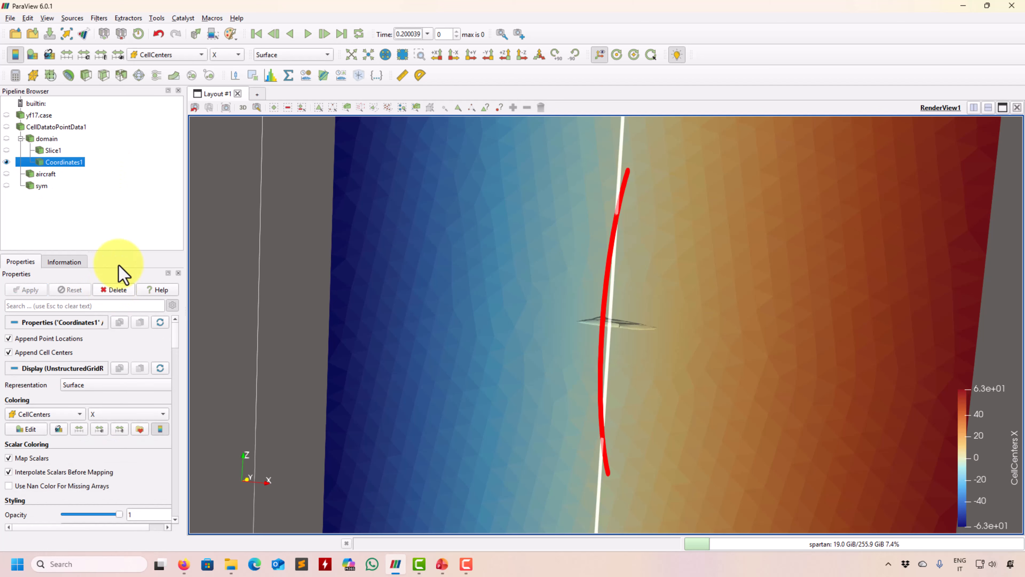
- Apply a Threshold to the Coordinates output, keeping cells whose CellCenters X component is above an upper threshold of 0
{"action": "left_click", "coordinate": [128, 75]}
{"action": "left_click", "coordinate": [115, 342]}
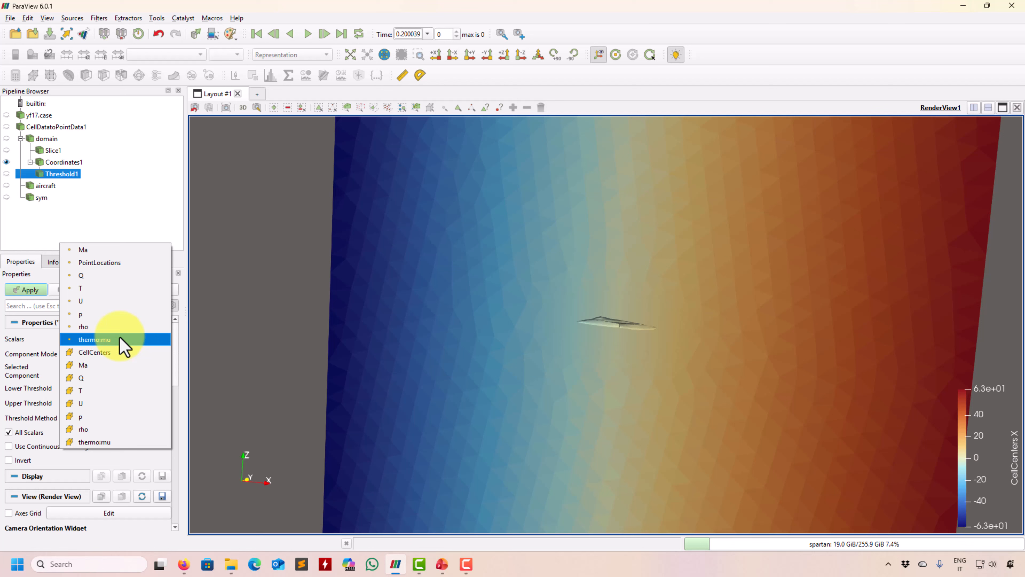
{"action": "left_click", "coordinate": [117, 352]}
{"action": "left_click", "coordinate": [155, 371]}
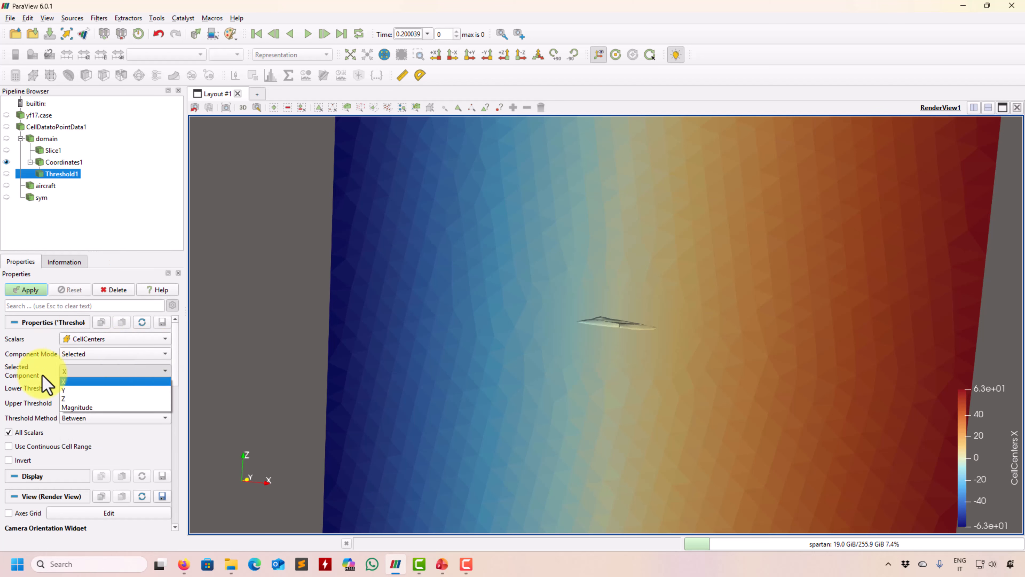
{"action": "left_click", "coordinate": [71, 380]}
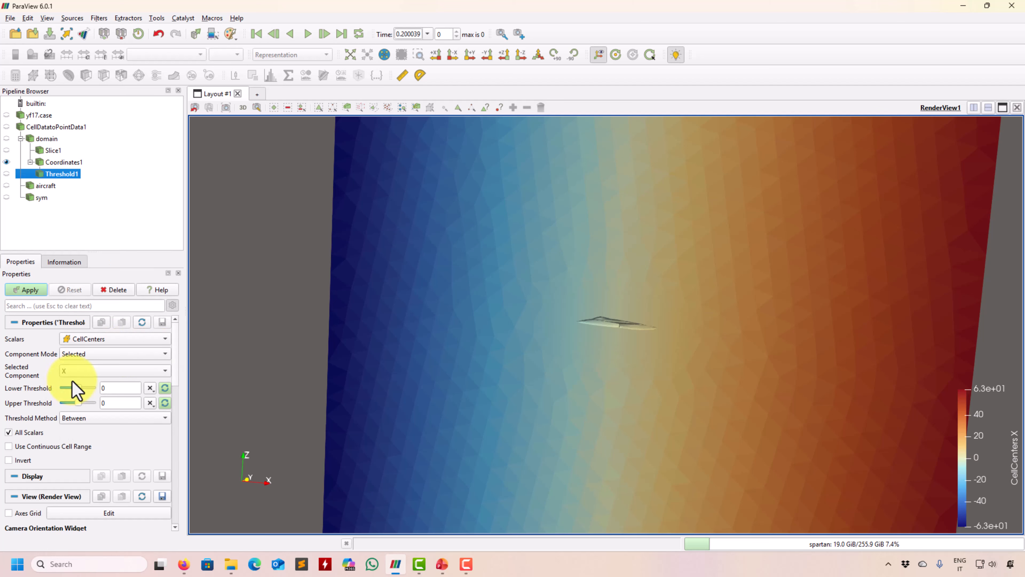
{"action": "left_click", "coordinate": [124, 419]}
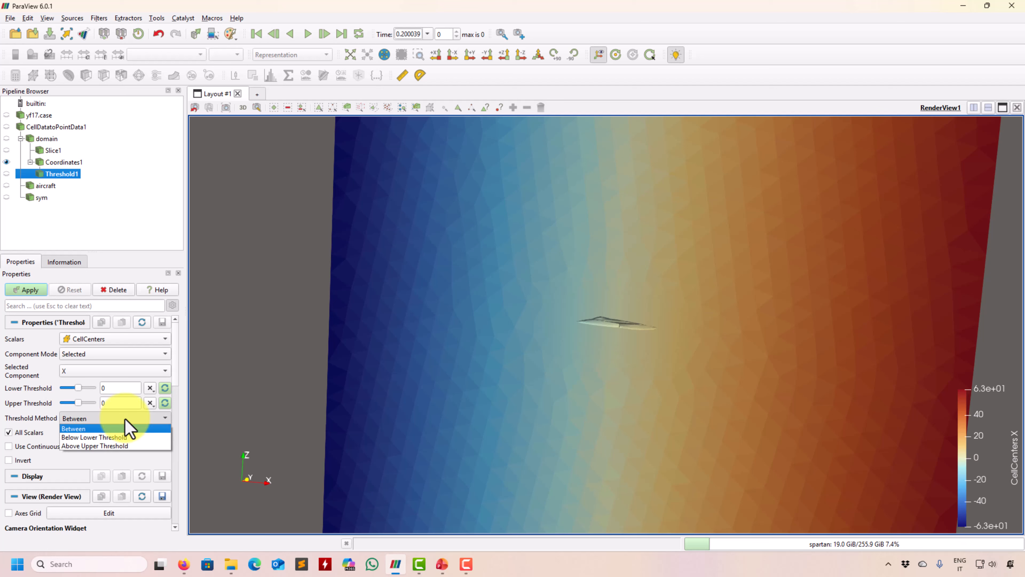
{"action": "left_click", "coordinate": [118, 445]}
{"action": "left_click", "coordinate": [26, 290]}
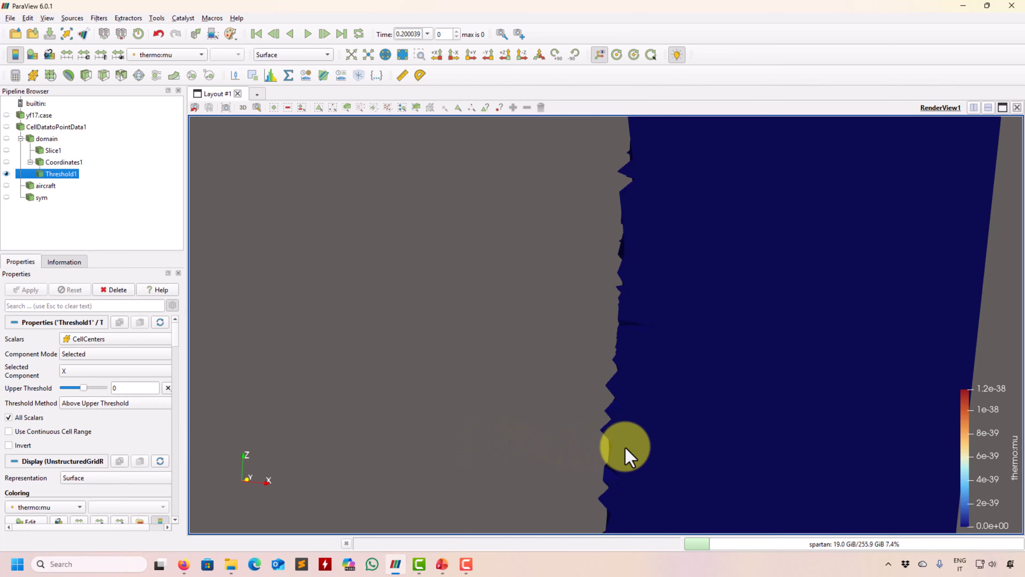
- Color the Threshold output by the CellCenters cell array and examine its jagged cut face
{"action": "scroll", "coordinate": [626, 447], "scroll_direction": "down", "scroll_amount": 5}
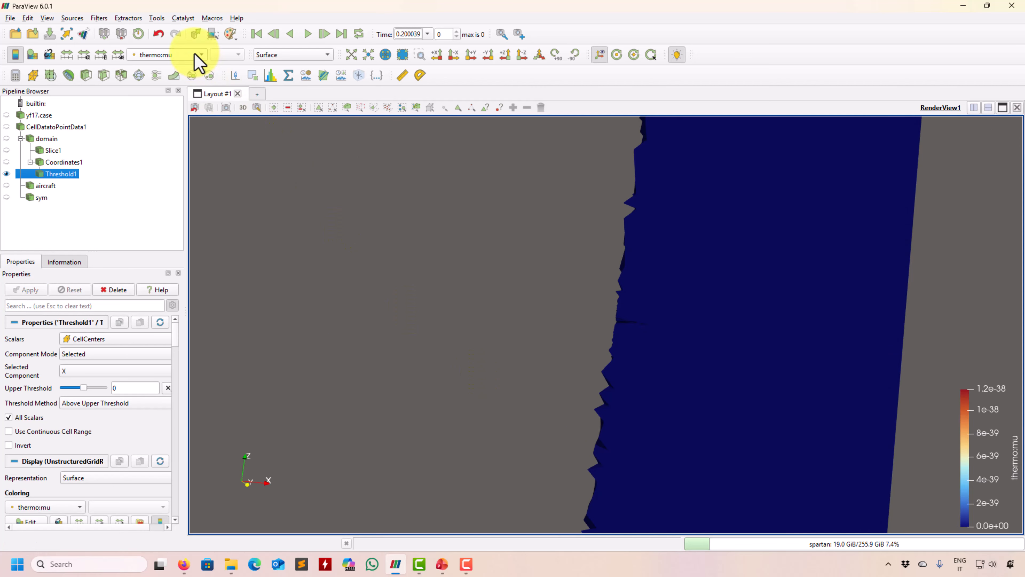
{"action": "left_click", "coordinate": [195, 56]}
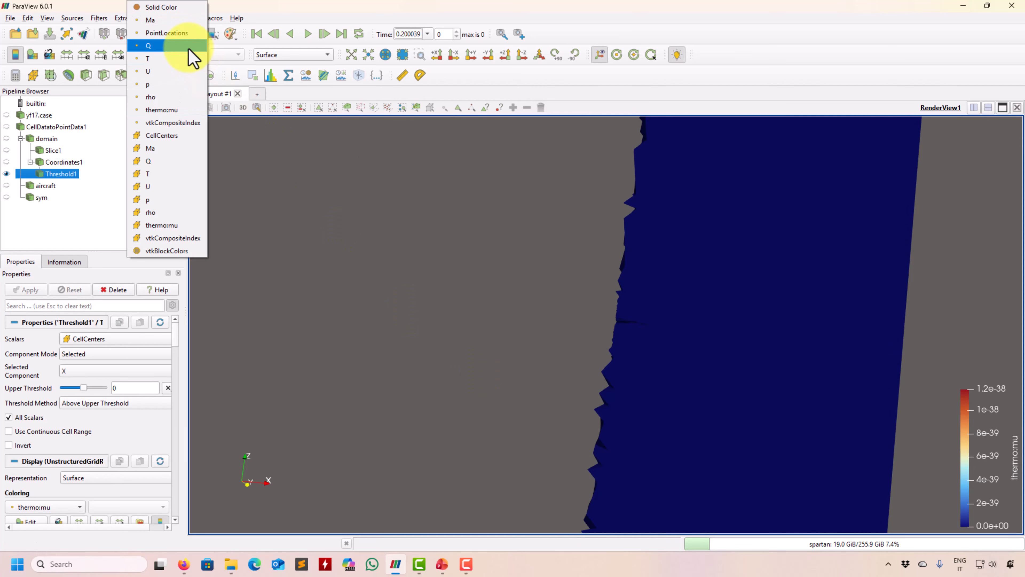
{"action": "left_click", "coordinate": [178, 136]}
{"action": "left_click_drag", "start_coordinate": [448, 370], "coordinate": [513, 316]}
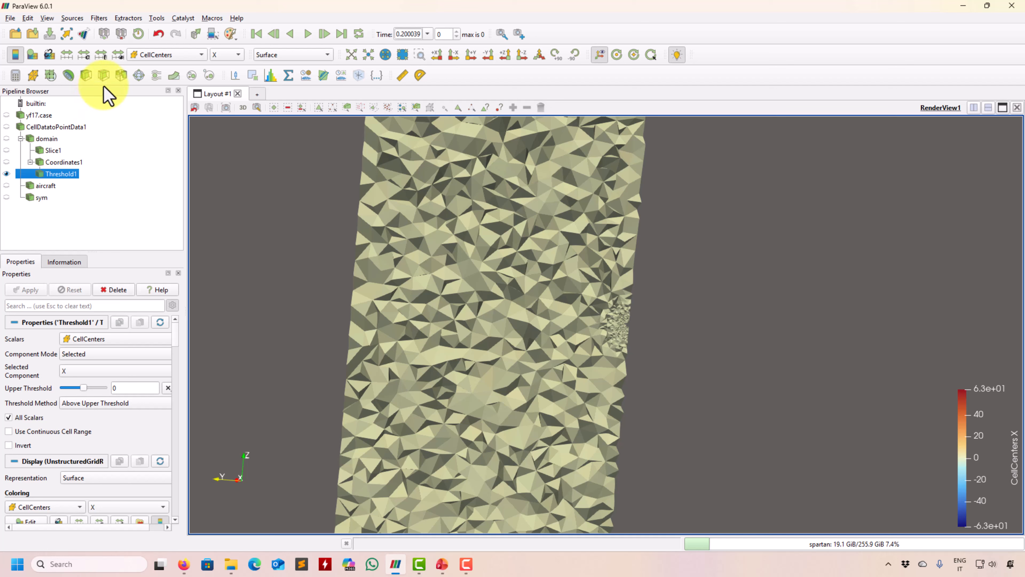
- Clip the Threshold output with a plane normal to Z
{"action": "left_click", "coordinate": [86, 79]}
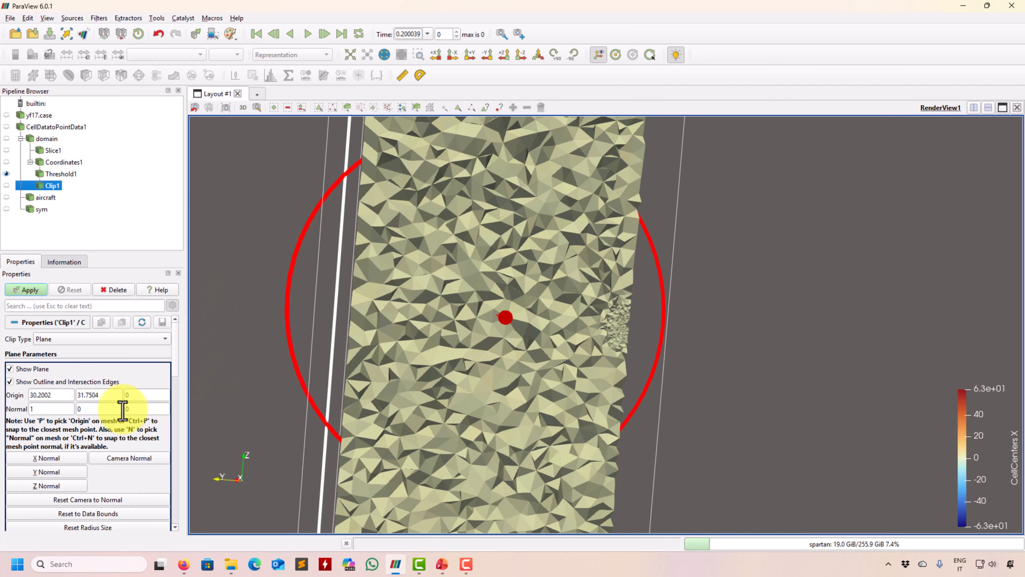
{"action": "left_click", "coordinate": [41, 485]}
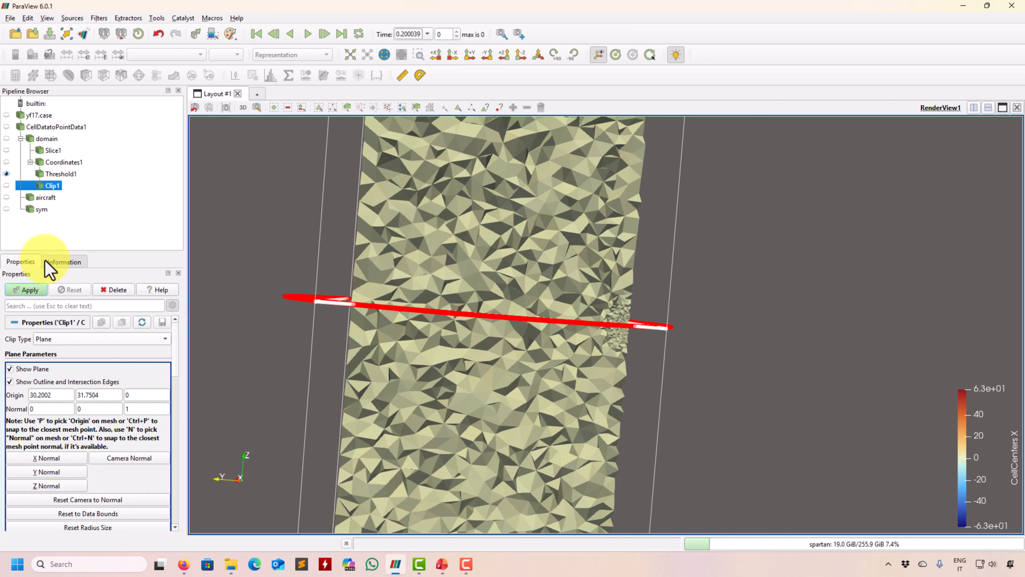
{"action": "left_click", "coordinate": [29, 290]}
- Tilt and lower the clip plane to normal (-0.242055, -0.47277, 0.847289) with origin Z at -23.6516, and reapply the clip
{"action": "left_click_drag", "start_coordinate": [884, 396], "coordinate": [782, 422]}
{"action": "left_click_drag", "start_coordinate": [599, 297], "coordinate": [671, 427]}
{"action": "left_click_drag", "start_coordinate": [577, 169], "coordinate": [622, 212]}
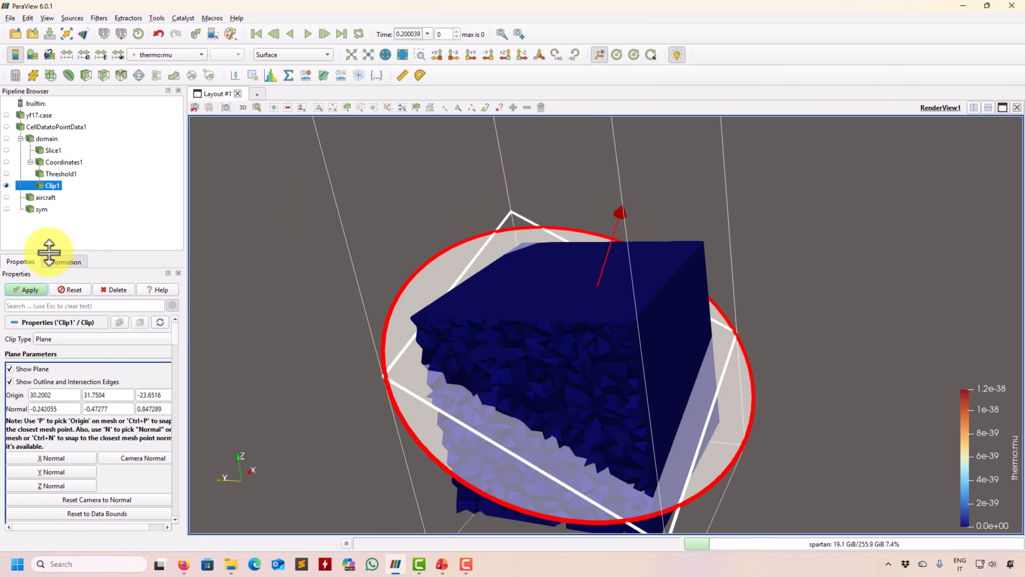
{"action": "left_click", "coordinate": [29, 290]}
- Inspect the clipped face and delete the Clip filter
{"action": "left_click_drag", "start_coordinate": [281, 284], "coordinate": [55, 185]}
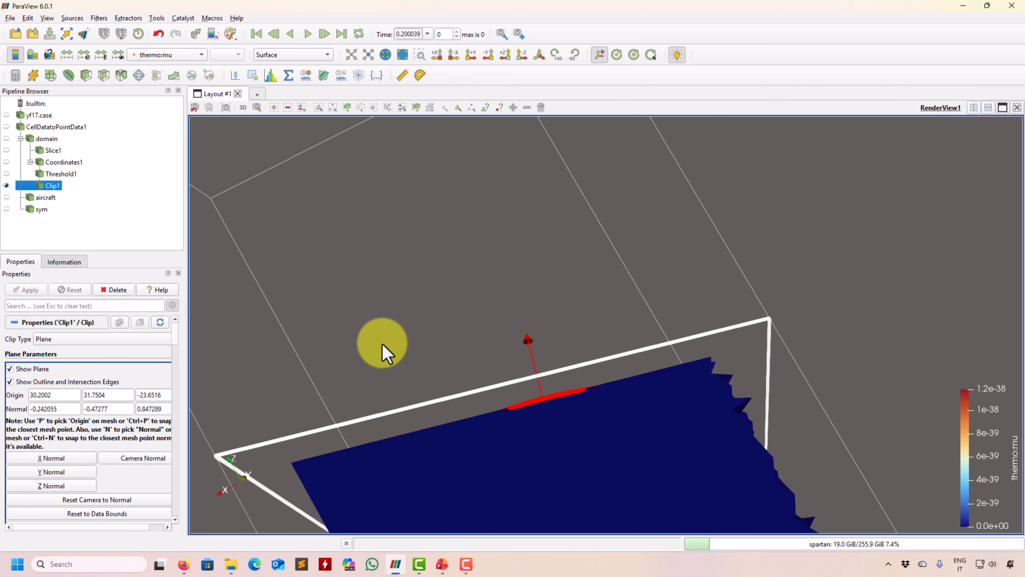
{"action": "right_click", "coordinate": [52, 187]}
{"action": "left_click", "coordinate": [81, 284]}
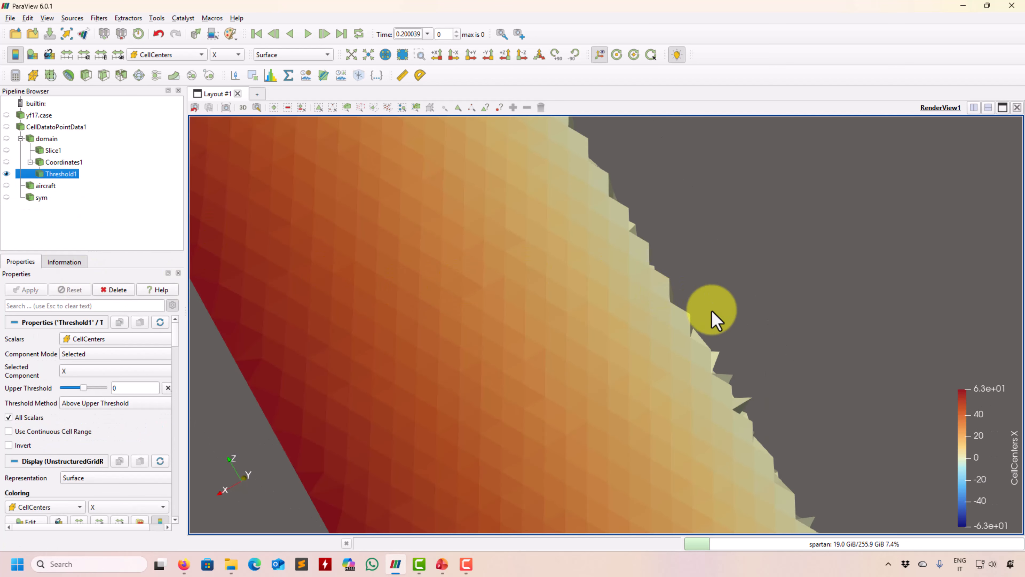
- Reapply the Threshold using the PointLocations point array, inspect the cut face, and delete the Threshold filter
{"action": "left_click_drag", "start_coordinate": [712, 316], "coordinate": [350, 336]}
{"action": "left_click", "coordinate": [141, 339]}
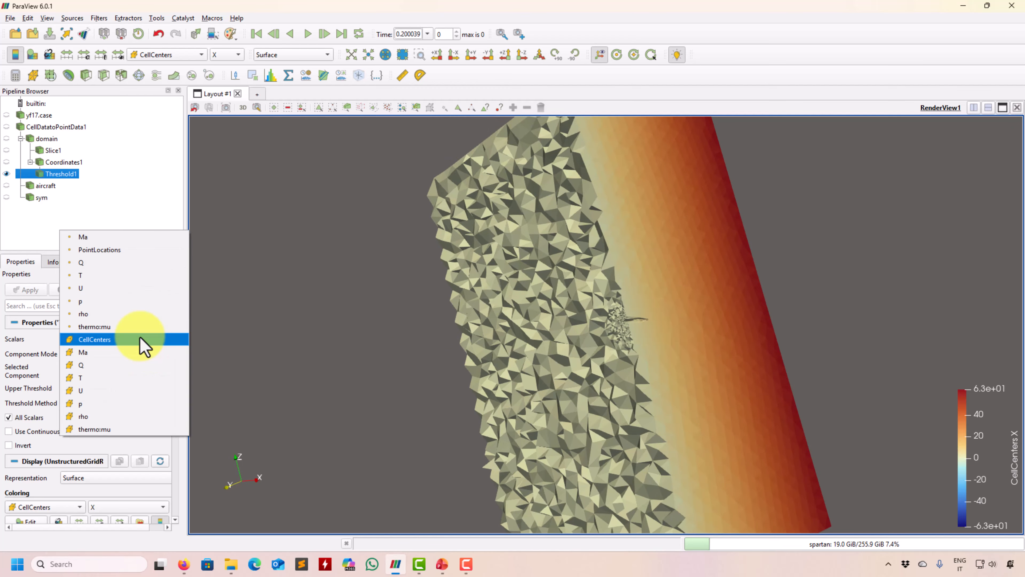
{"action": "left_click", "coordinate": [101, 250]}
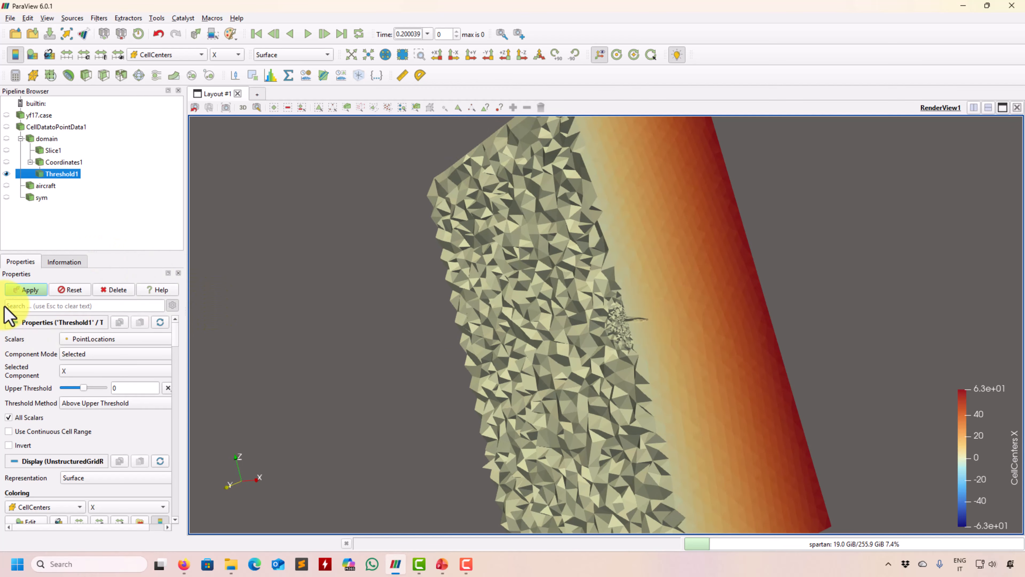
{"action": "left_click", "coordinate": [29, 290]}
{"action": "left_click_drag", "start_coordinate": [481, 347], "coordinate": [382, 345]}
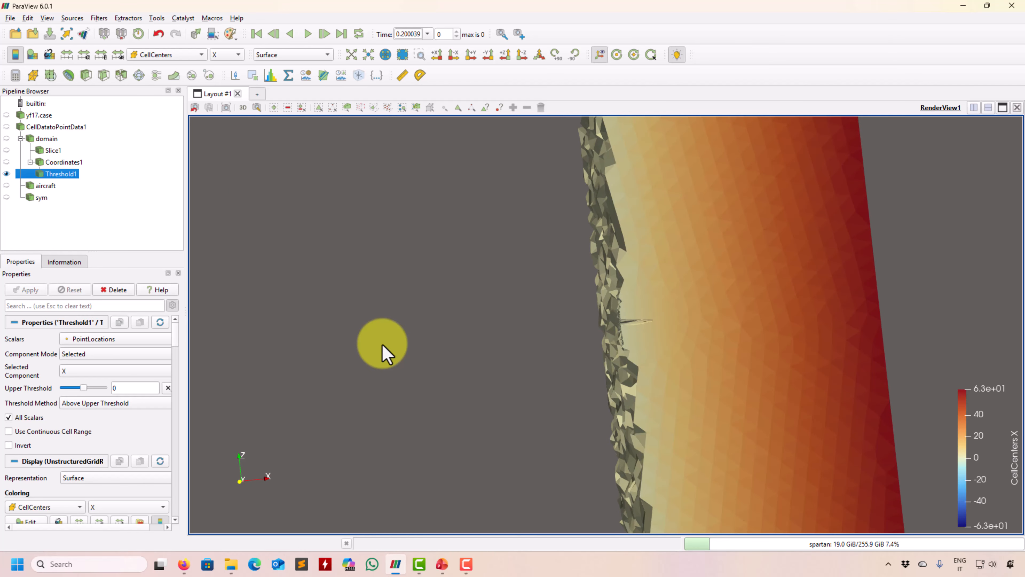
{"action": "left_click", "coordinate": [115, 290]}
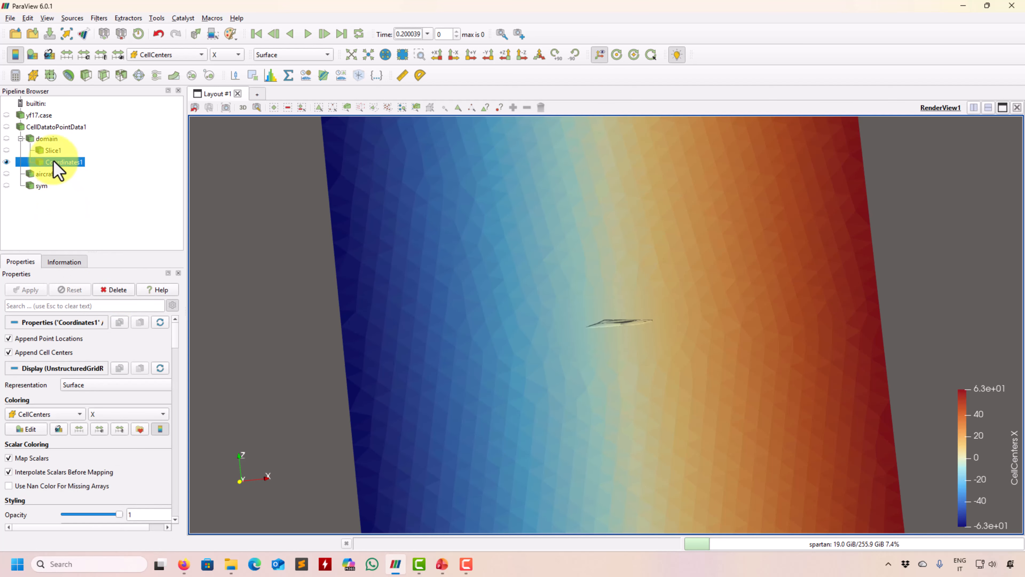
- Add a Calculator filter to domain
{"action": "left_click", "coordinate": [46, 138]}
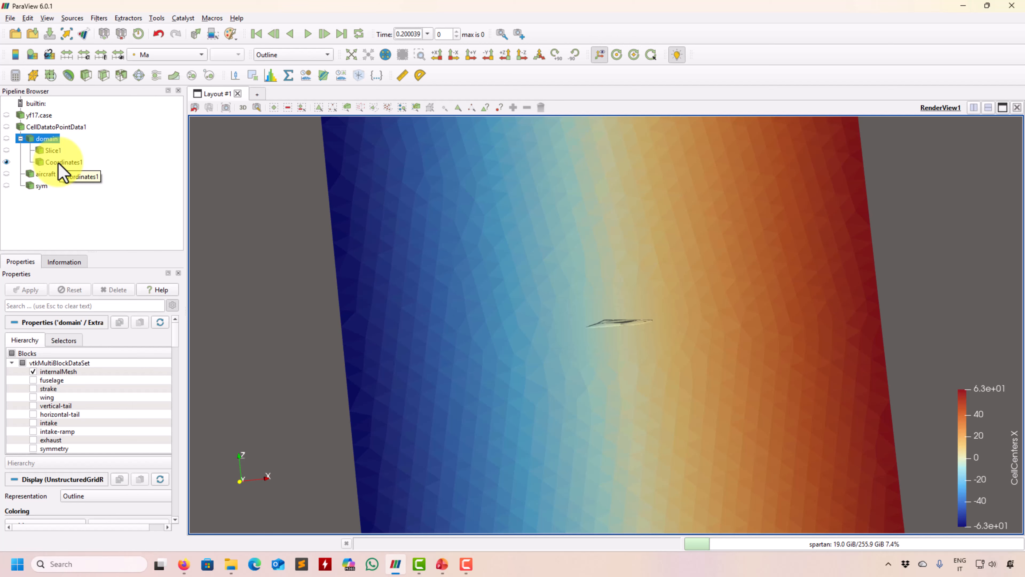
{"action": "left_click", "coordinate": [15, 76]}
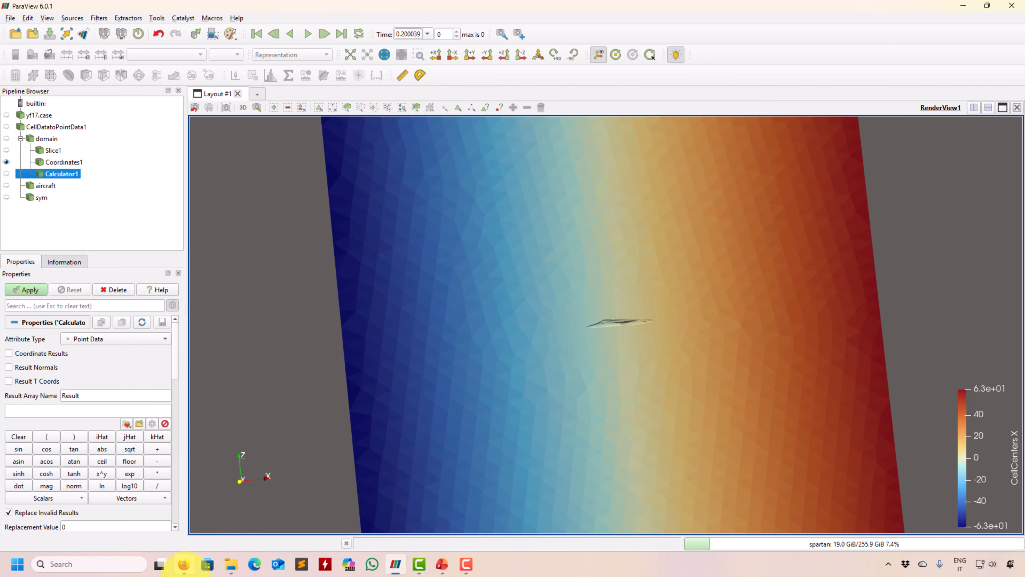
- Switch to Firefox to examine the functions and data descriptors in the paraview.simple.Calculator documentation, and return to ParaView
{"action": "left_click", "coordinate": [184, 564]}
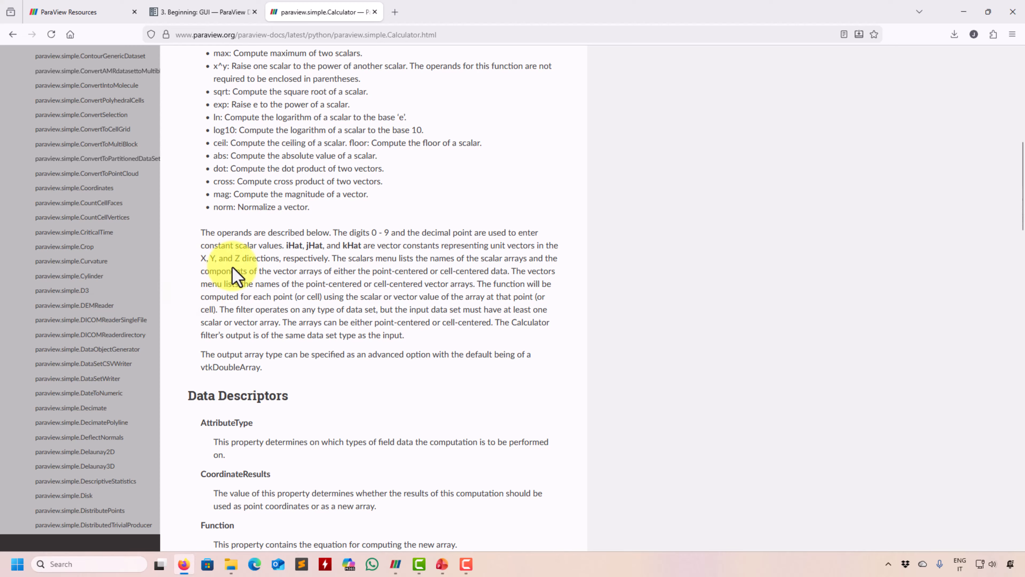
{"action": "scroll", "coordinate": [235, 275], "scroll_direction": "up", "scroll_amount": 10}
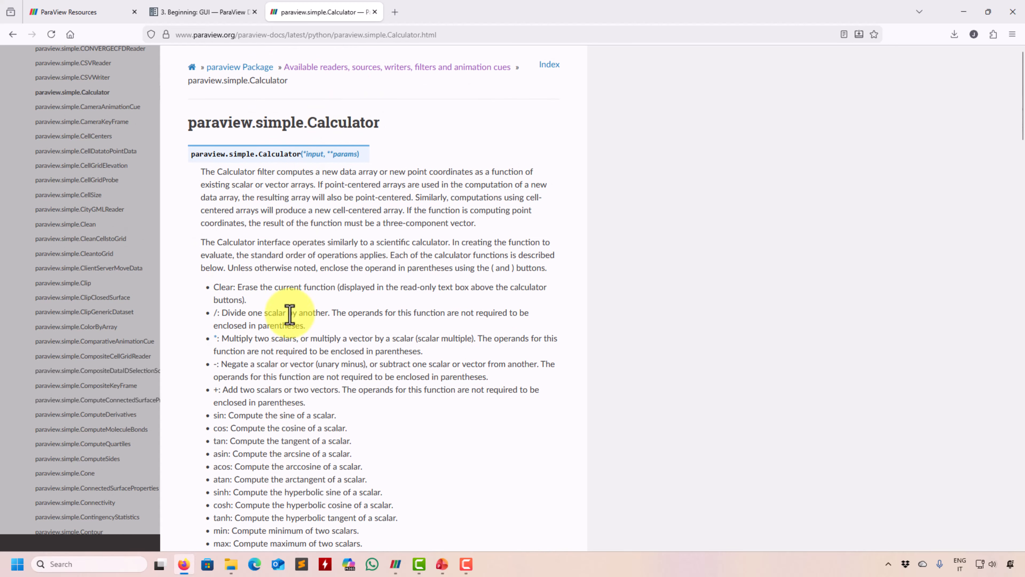
{"action": "scroll", "coordinate": [384, 378], "scroll_direction": "down", "scroll_amount": 9}
{"action": "scroll", "coordinate": [328, 175], "scroll_direction": "down", "scroll_amount": 7}
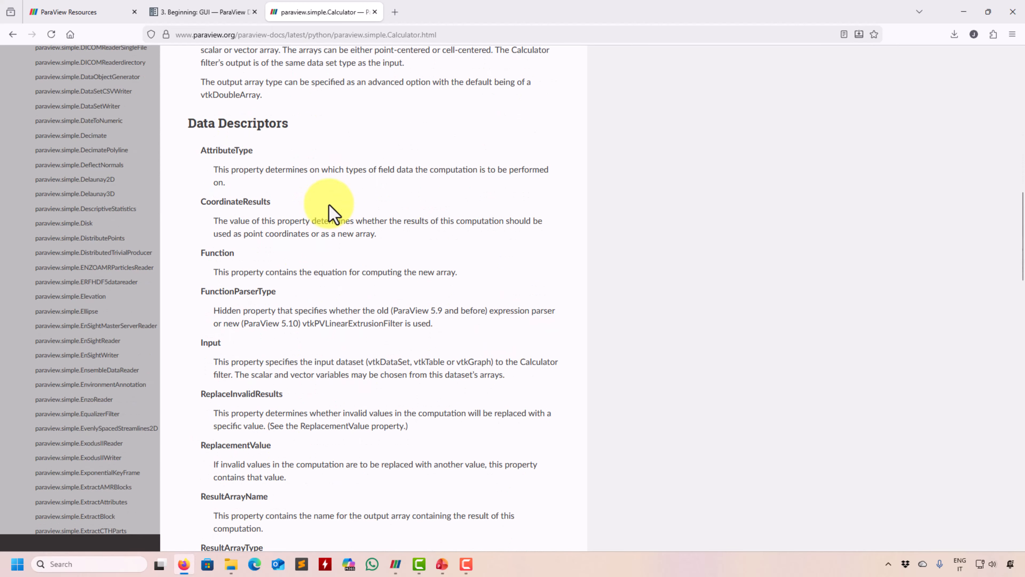
{"action": "scroll", "coordinate": [329, 212], "scroll_direction": "up", "scroll_amount": 5}
{"action": "left_click", "coordinate": [964, 12]}
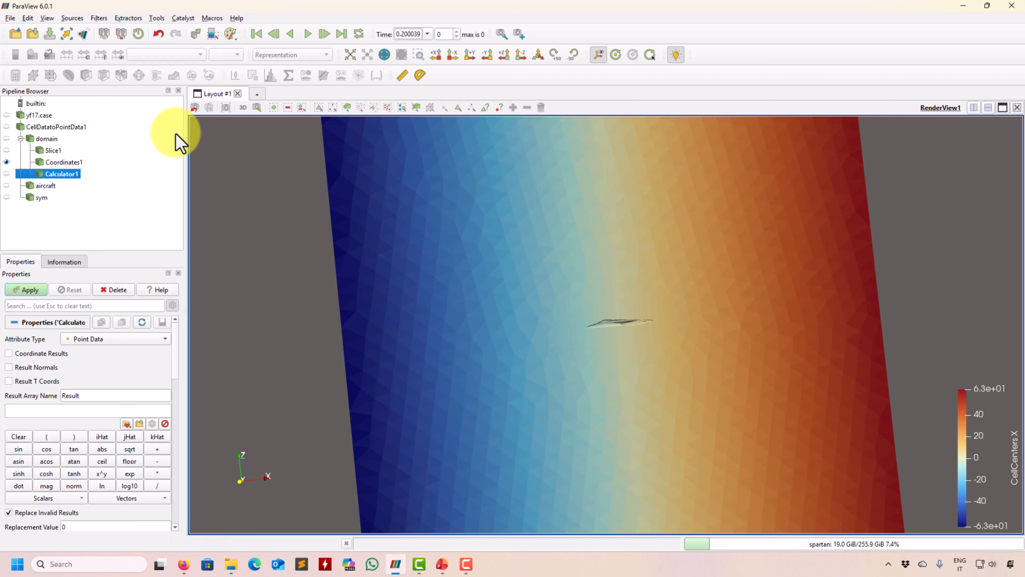
- Compute a point data array named cx from coordsX with the Calculator
{"action": "left_click", "coordinate": [87, 339]}
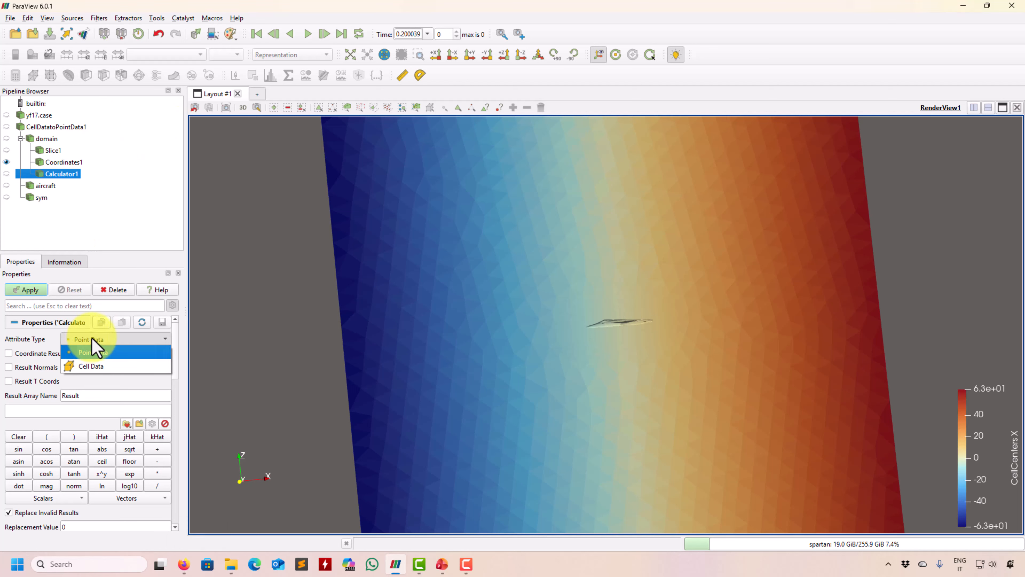
{"action": "left_click", "coordinate": [40, 355]}
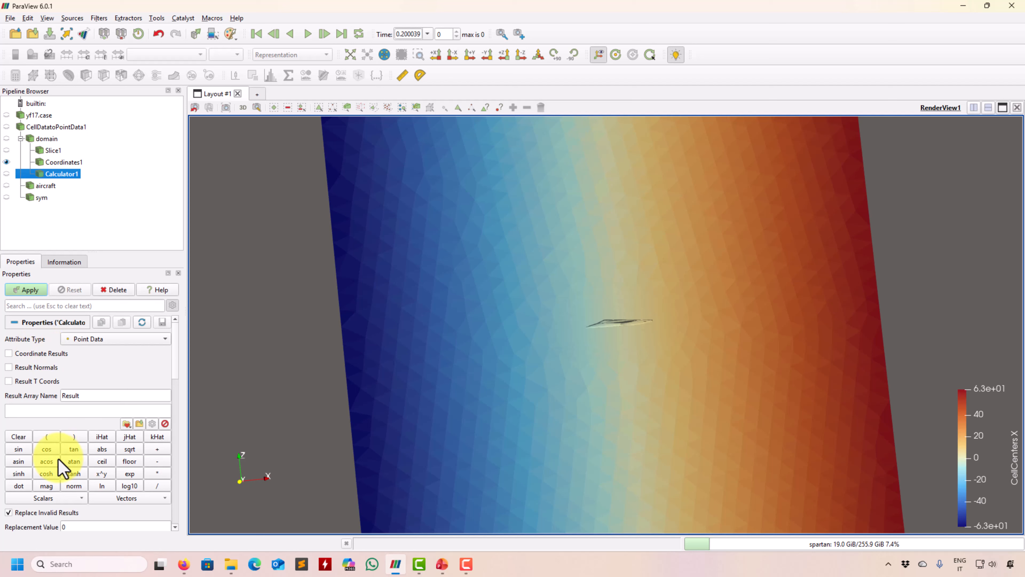
{"action": "left_click", "coordinate": [54, 501]}
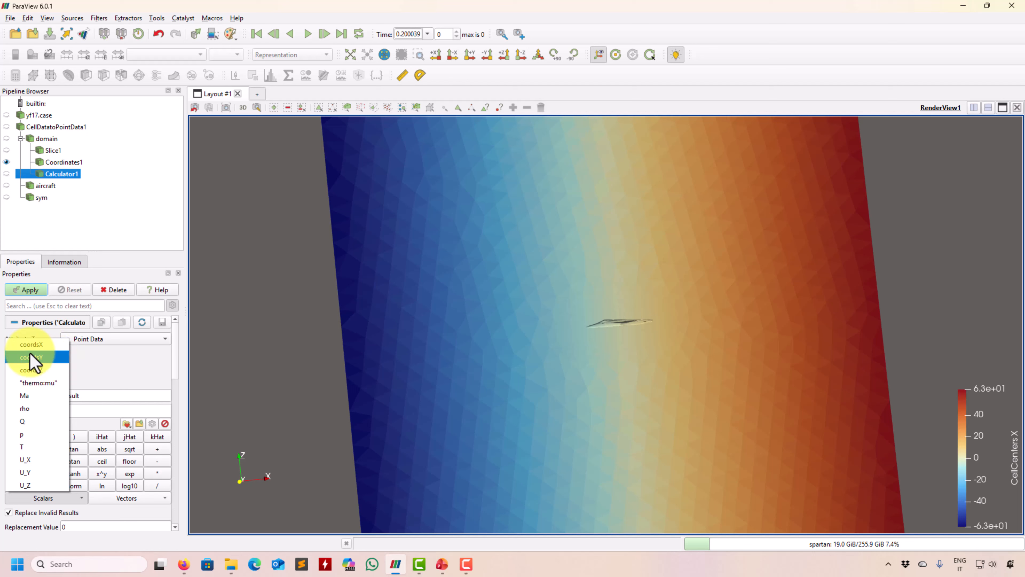
{"action": "left_click", "coordinate": [35, 344]}
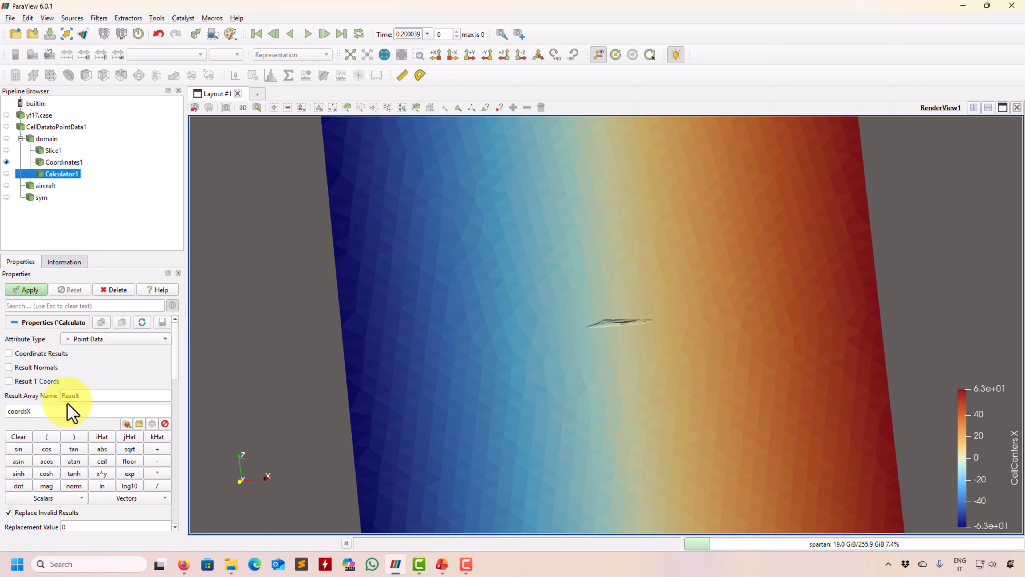
{"action": "left_click", "coordinate": [82, 397]}
{"action": "type", "text": "cx"}
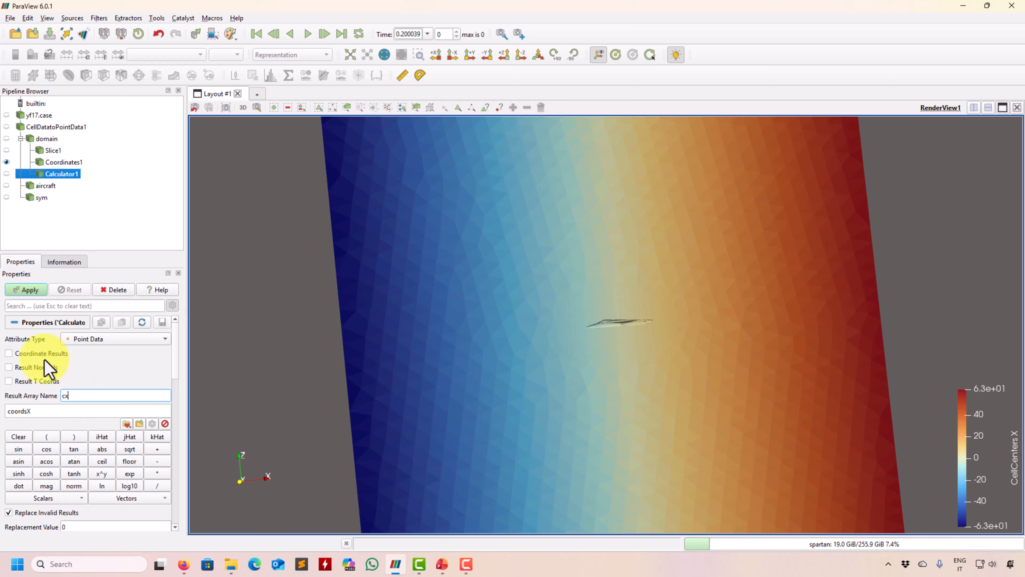
{"action": "left_click", "coordinate": [24, 292]}
- Switch the Calculator's attribute type to Cell Data, examine the available scalars, and return it to Point Data
{"action": "left_click", "coordinate": [92, 340]}
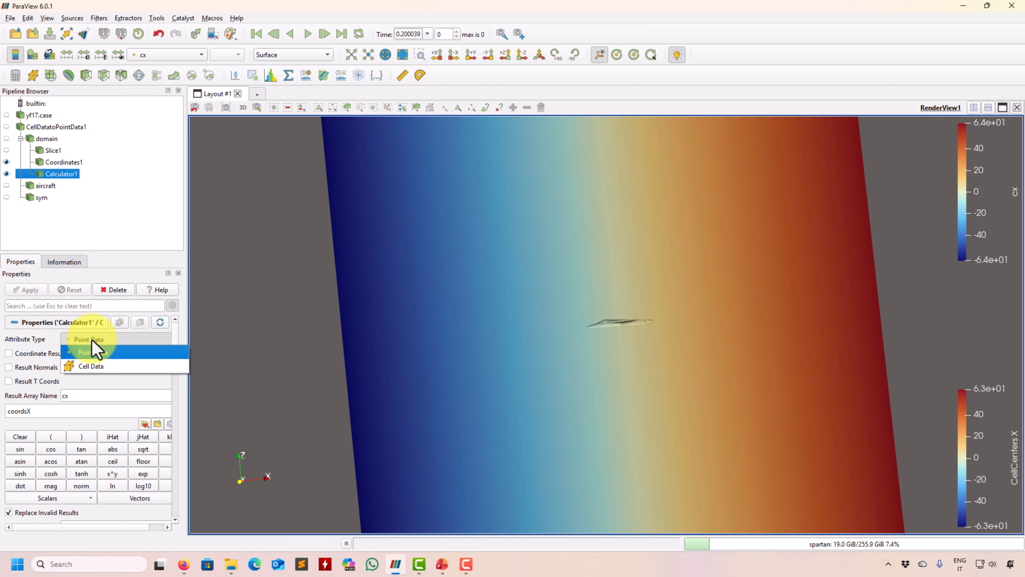
{"action": "left_click", "coordinate": [89, 366]}
{"action": "left_click", "coordinate": [58, 484]}
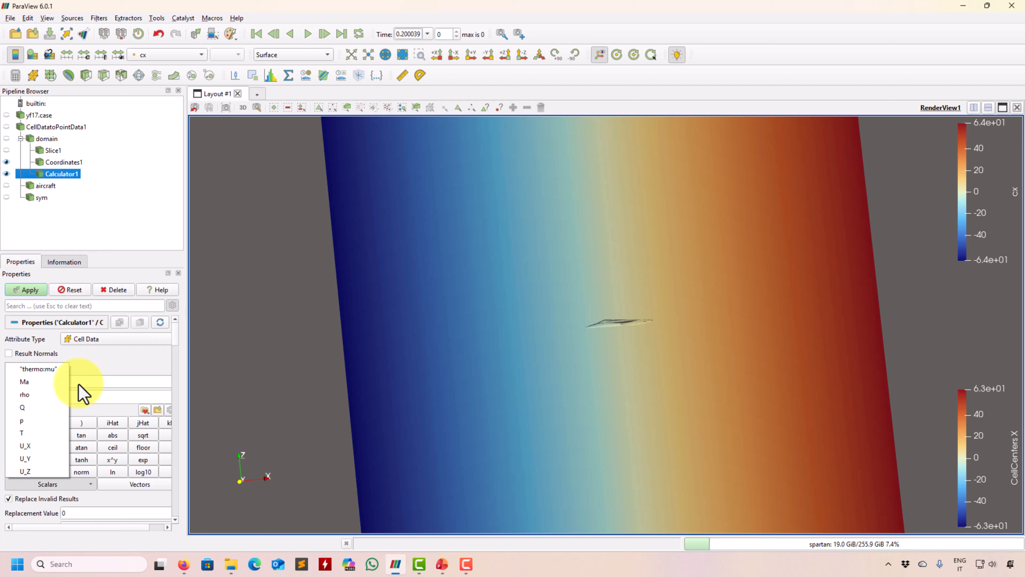
{"action": "left_click", "coordinate": [110, 374]}
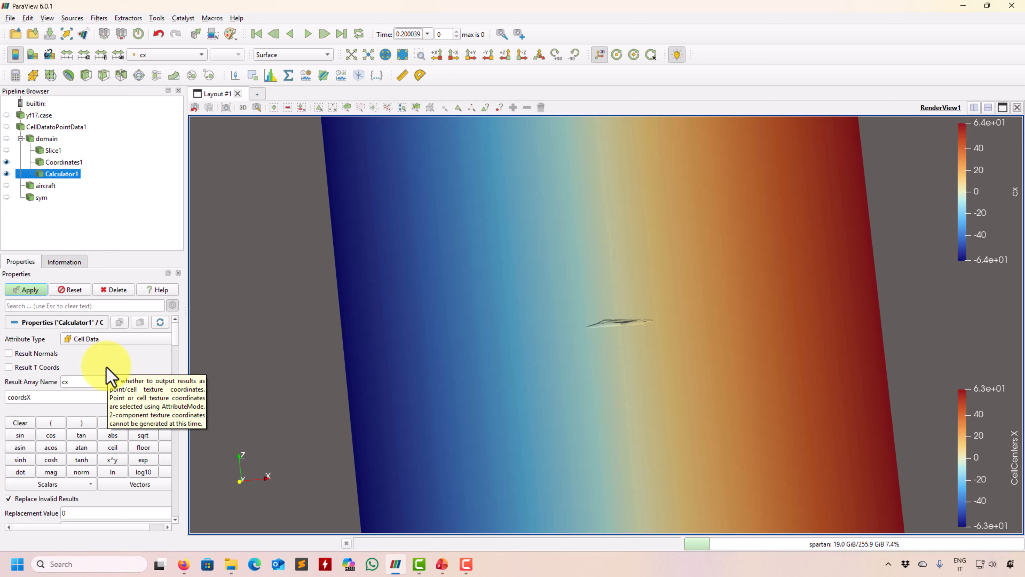
{"action": "double_click", "coordinate": [75, 382]}
{"action": "left_click", "coordinate": [110, 341]}
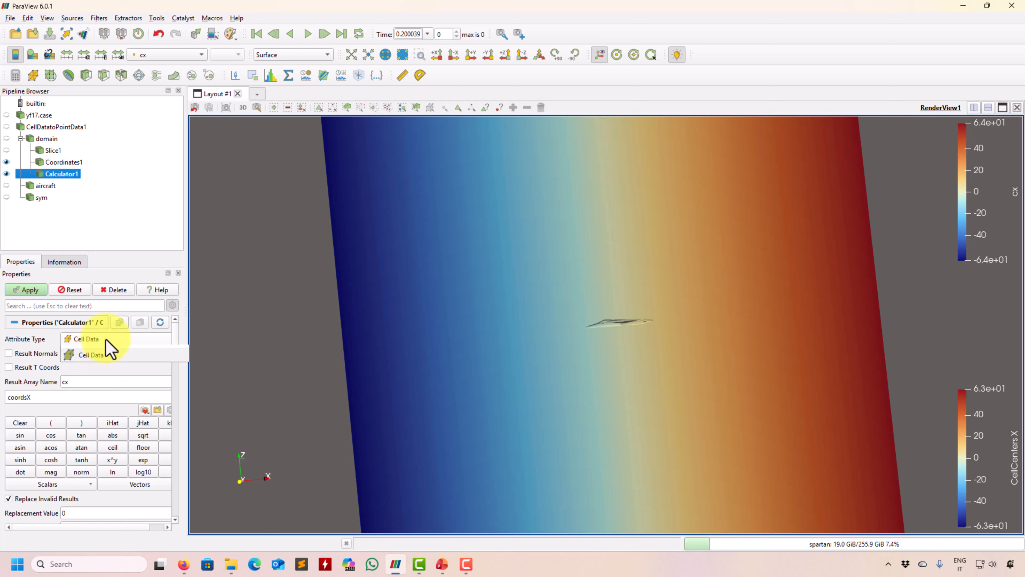
{"action": "left_click", "coordinate": [103, 356]}
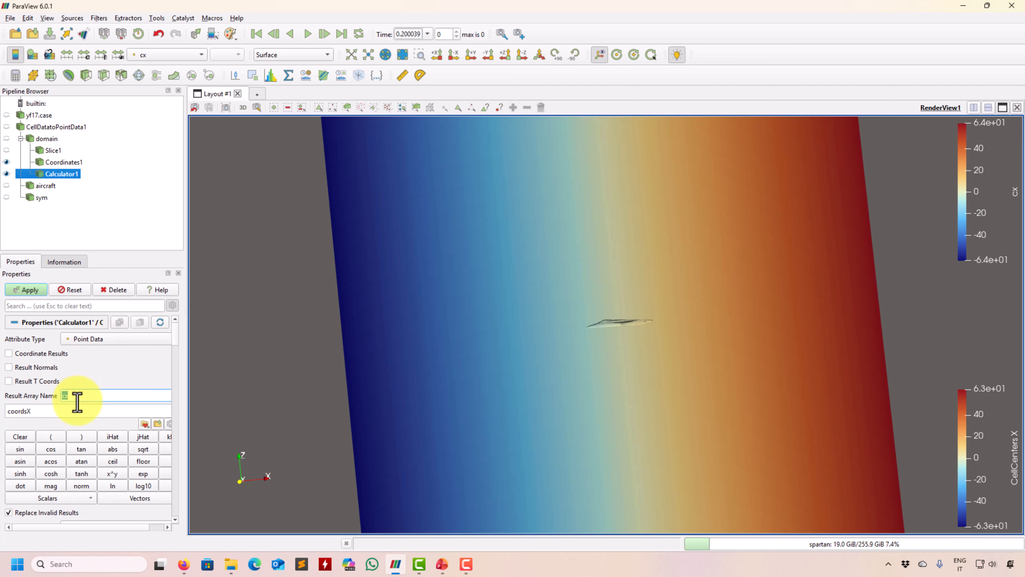
- Change the existing Calculator to compute a result array named cy from coordsY and apply it
{"action": "left_click", "coordinate": [84, 410]}
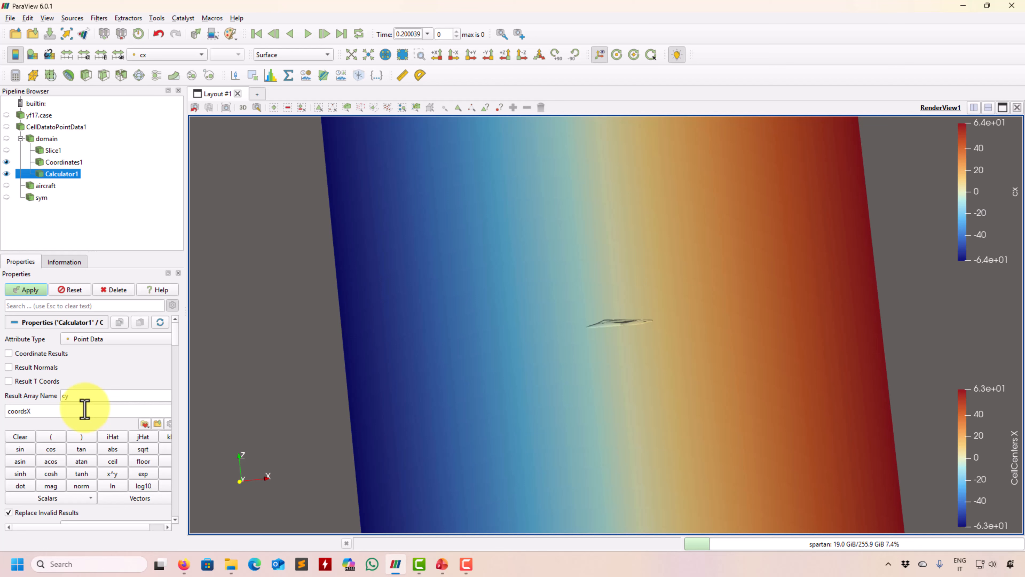
{"action": "left_click", "coordinate": [85, 499]}
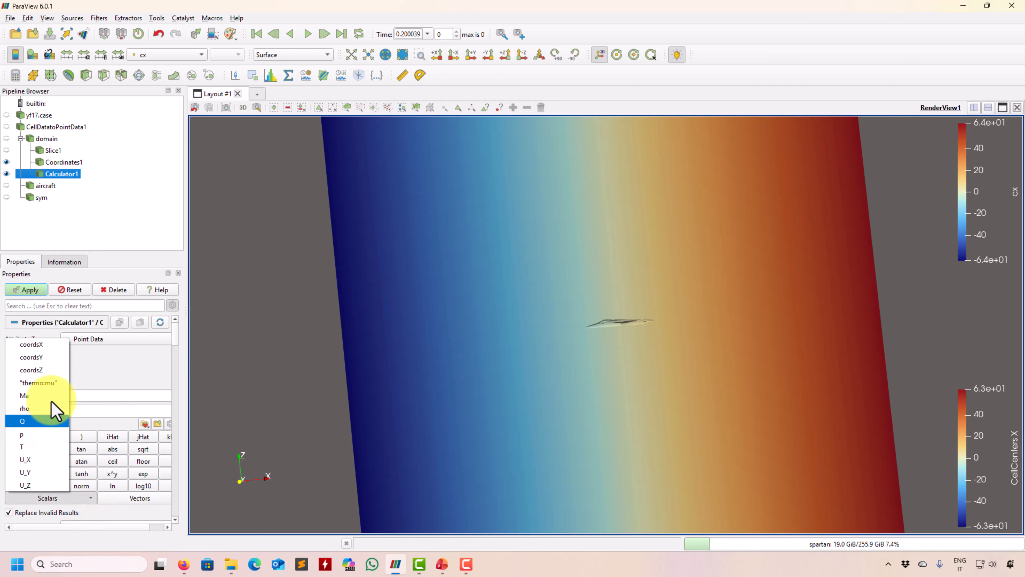
{"action": "left_click", "coordinate": [41, 357]}
{"action": "left_click", "coordinate": [26, 289]}
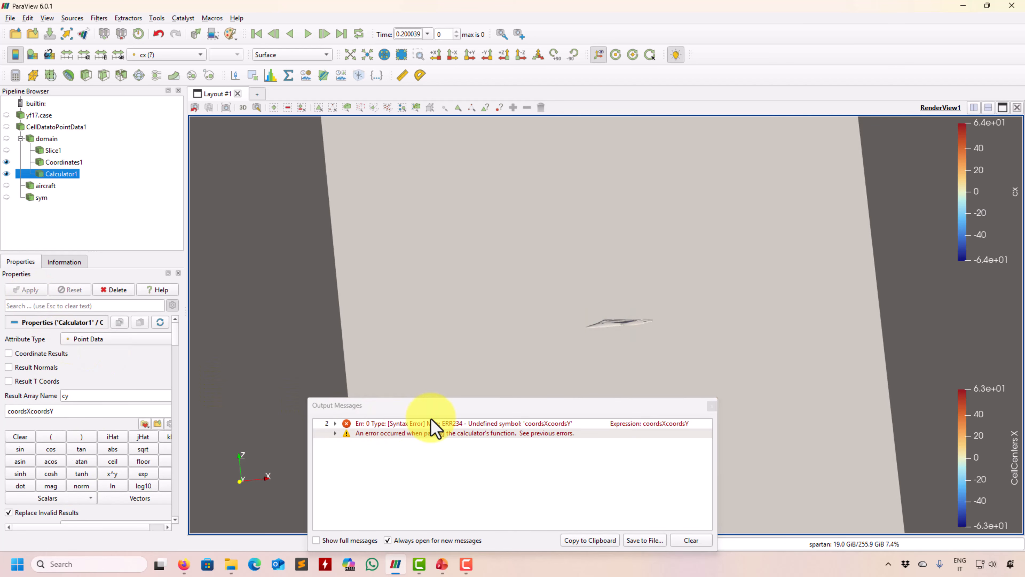
{"action": "left_click", "coordinate": [711, 405]}
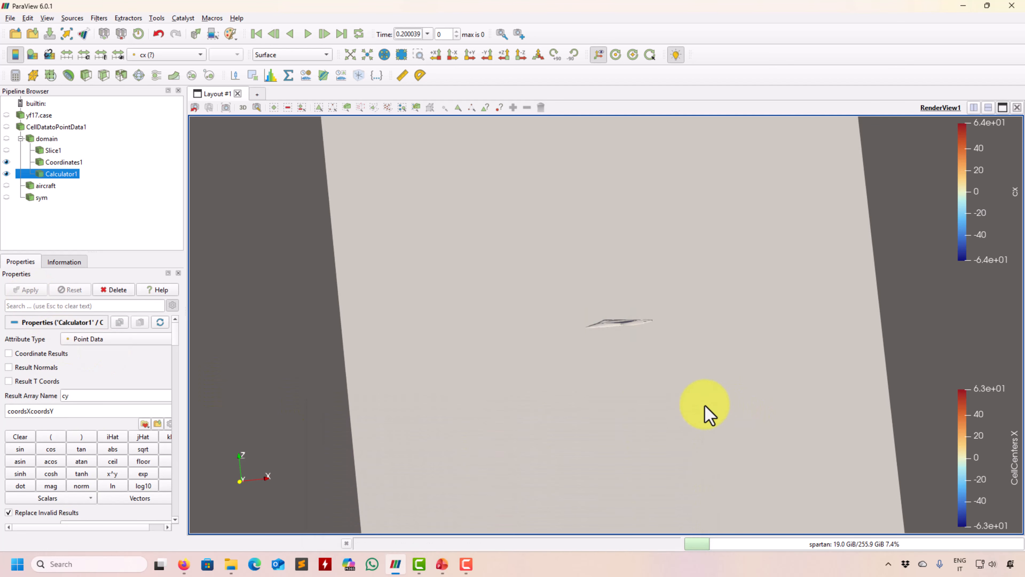
{"action": "left_click_drag", "start_coordinate": [32, 411], "coordinate": [1, 411]}
{"action": "left_click", "coordinate": [37, 411]}
{"action": "key", "text": "BackSpace"}
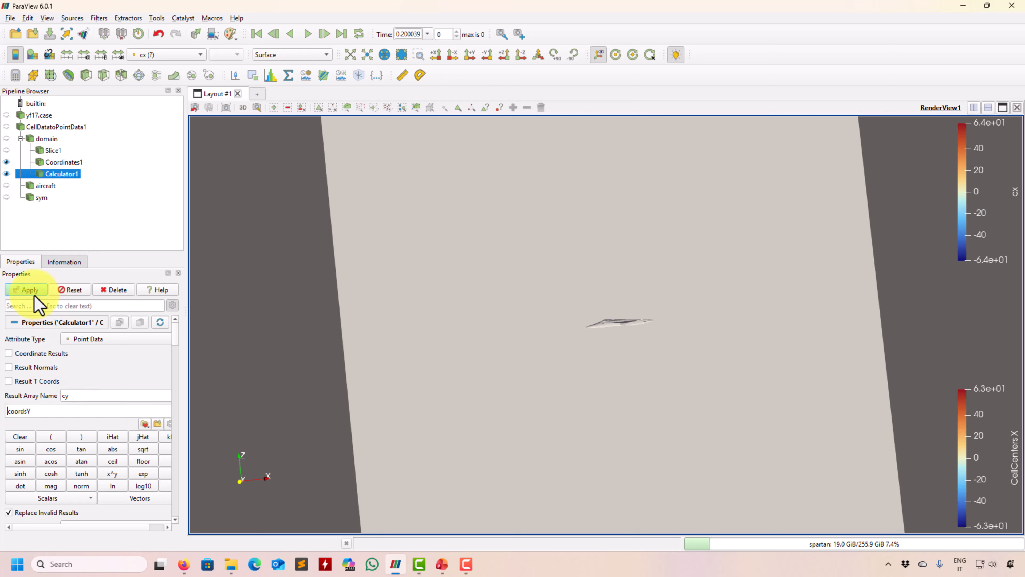
{"action": "left_click", "coordinate": [27, 289]}
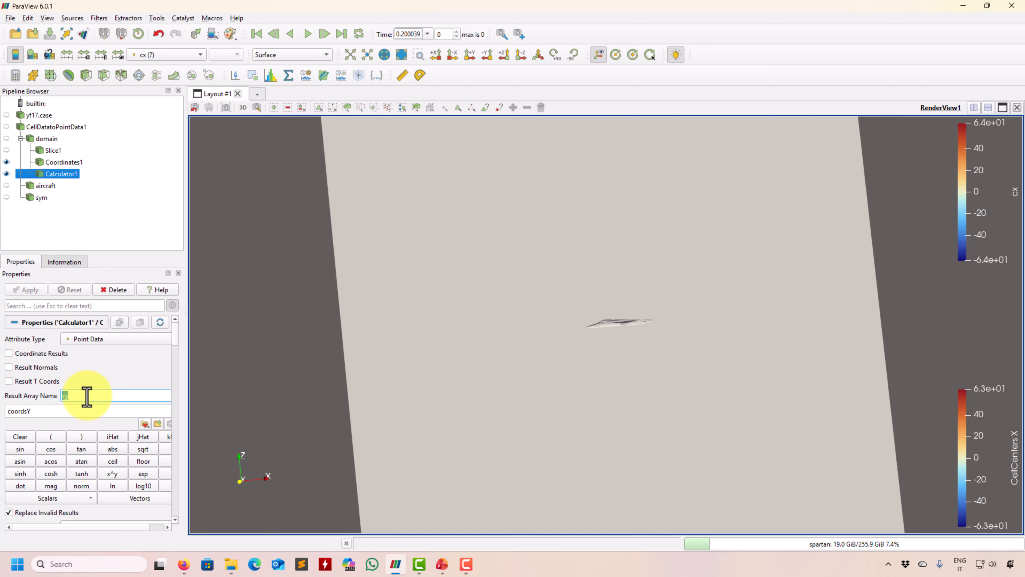
- Change the same Calculator to compute cz from coordsZ, apply it, and examine the arrays available for coloring
{"action": "type", "text": "cz"}
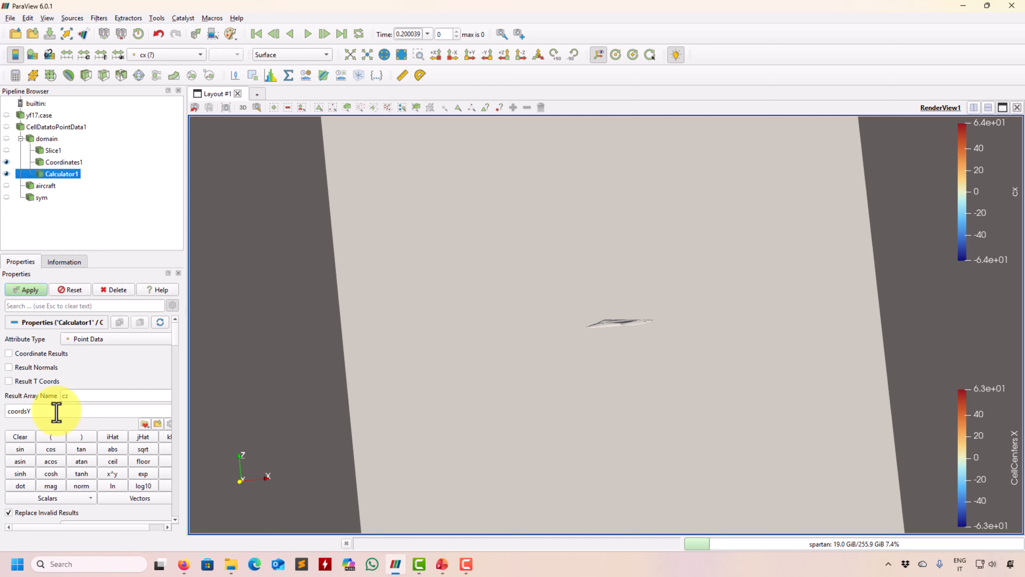
{"action": "key", "text": "ctrl+a"}
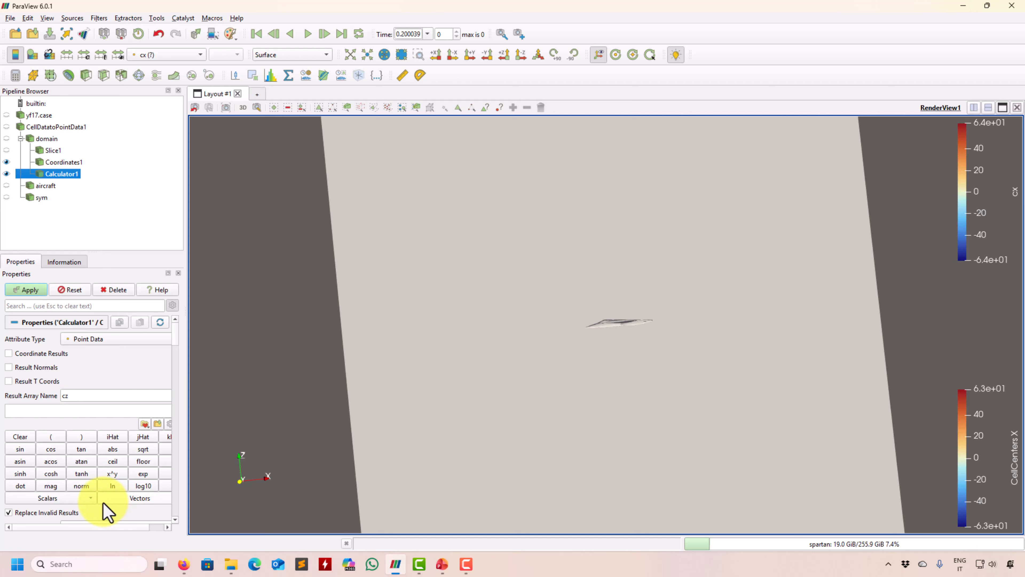
{"action": "left_click", "coordinate": [75, 500]}
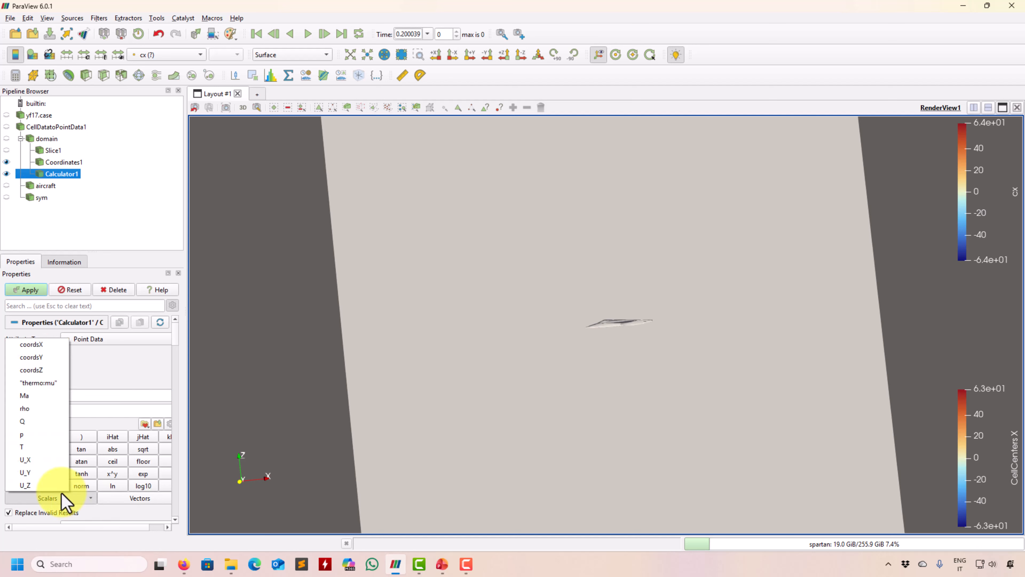
{"action": "left_click", "coordinate": [50, 375]}
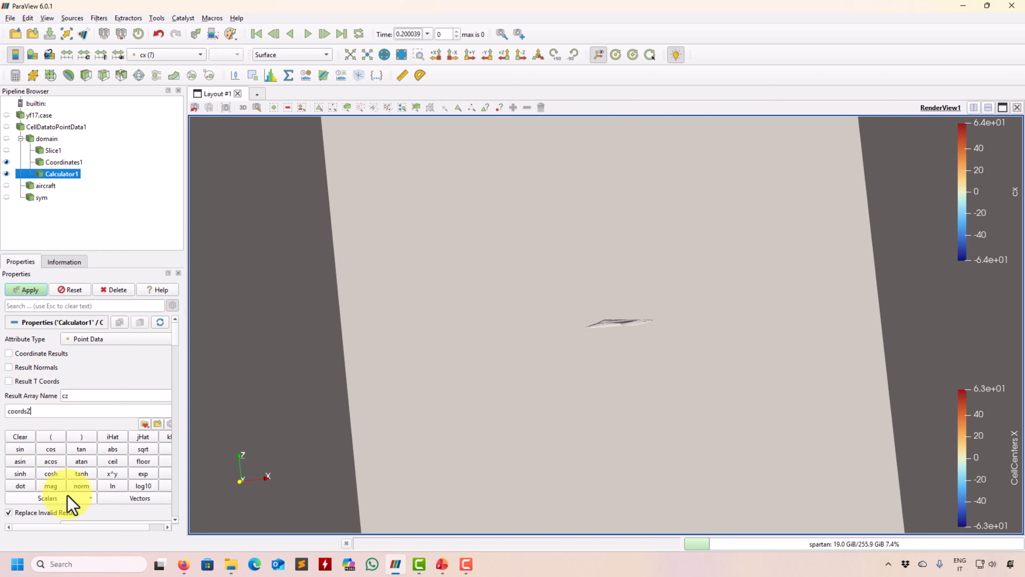
{"action": "left_click", "coordinate": [22, 290]}
{"action": "left_click", "coordinate": [177, 55]}
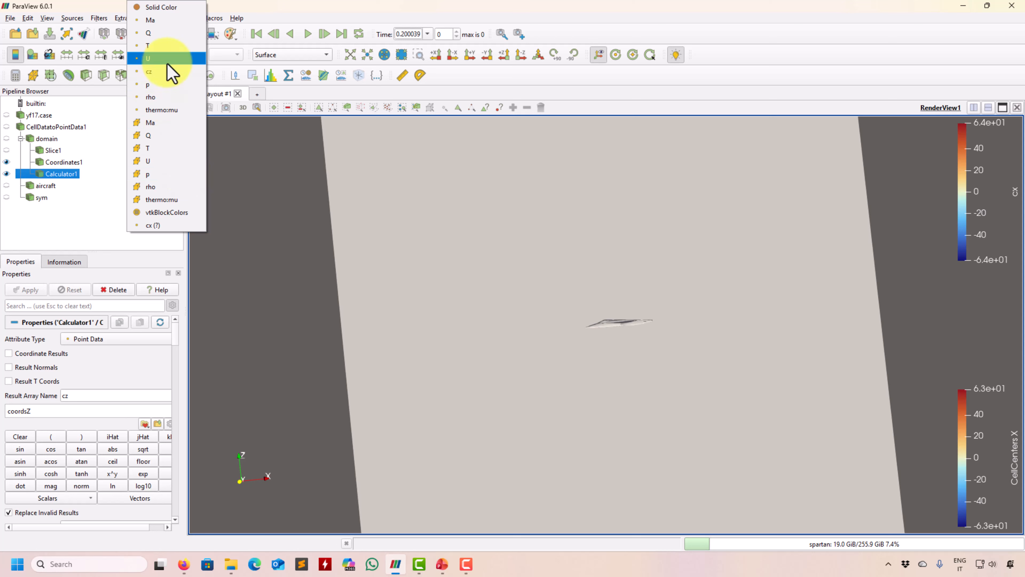
{"action": "left_click", "coordinate": [257, 257]}
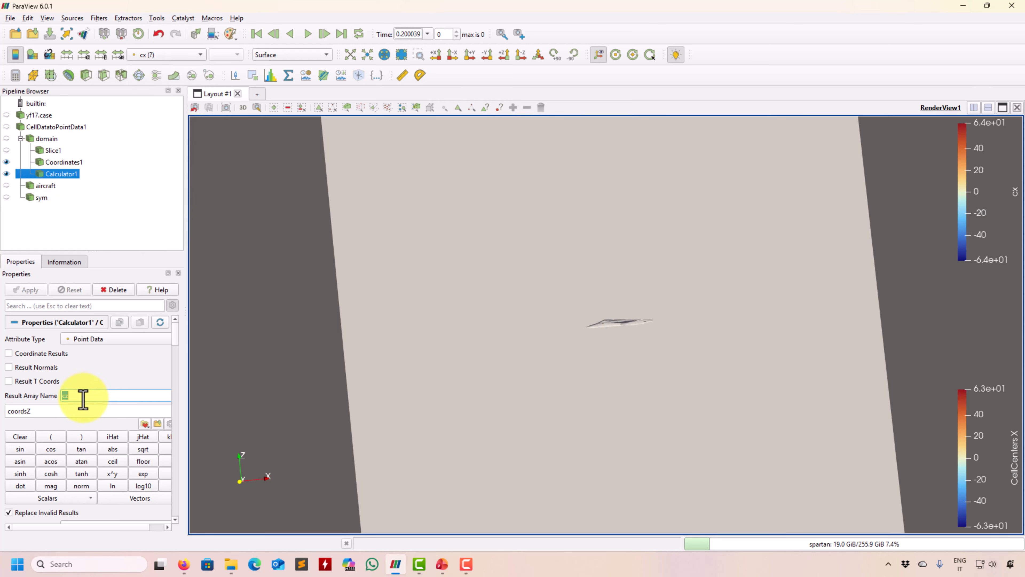
- Set the first Calculator back to a result array named cx computed from coordsX and apply it
{"action": "type", "text": "c"}
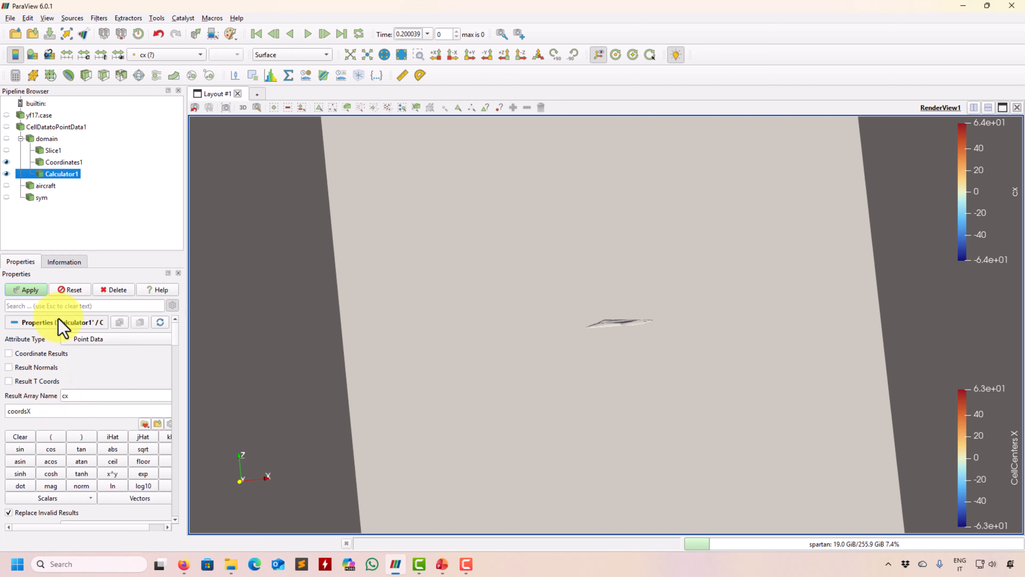
{"action": "left_click", "coordinate": [27, 289]}
- Chain a second Calculator onto the first that computes a point data array named cy from coordsY
{"action": "left_click", "coordinate": [15, 75]}
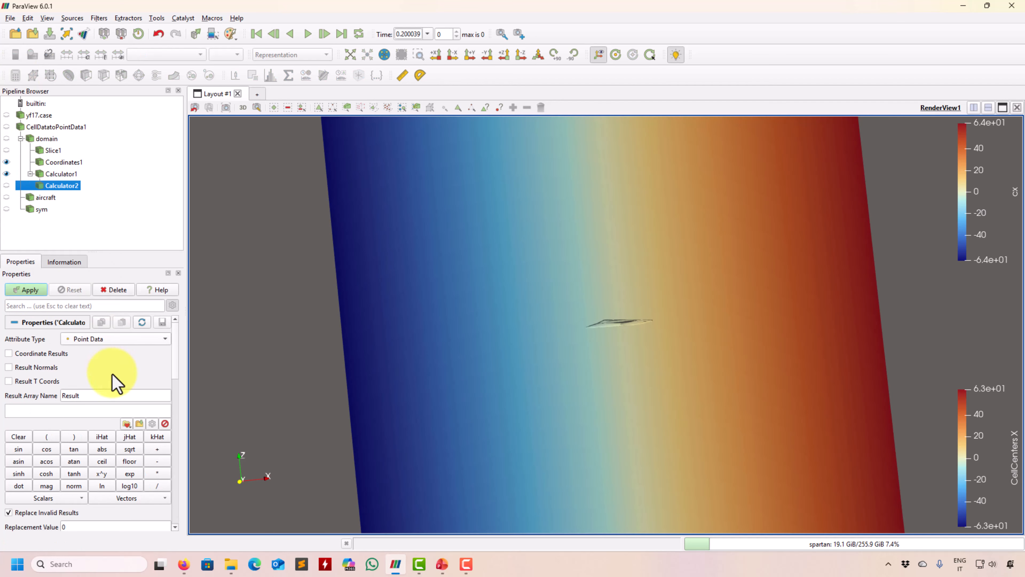
{"action": "double_click", "coordinate": [89, 396]}
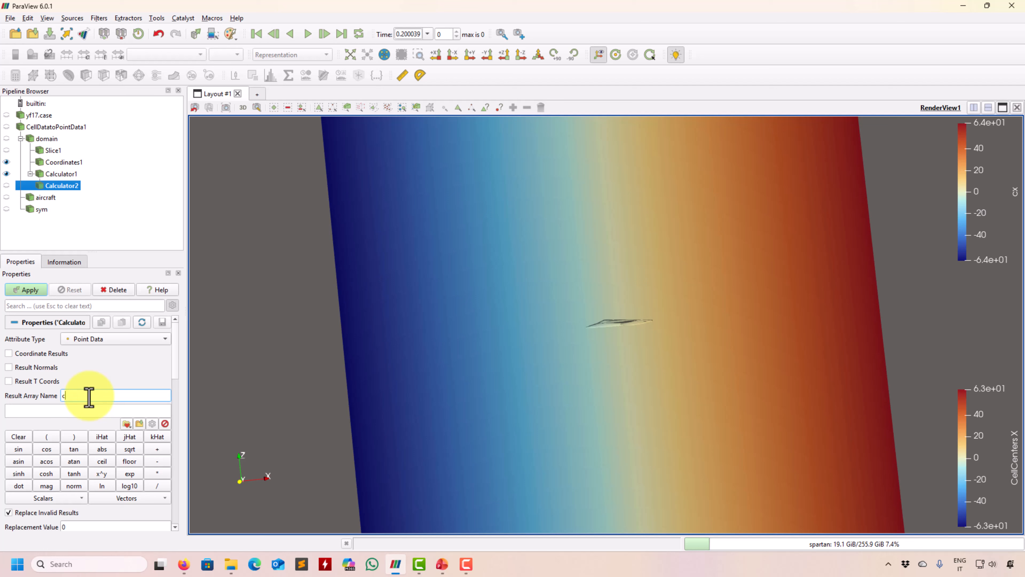
{"action": "type", "text": "c"}
{"action": "left_click", "coordinate": [76, 498]}
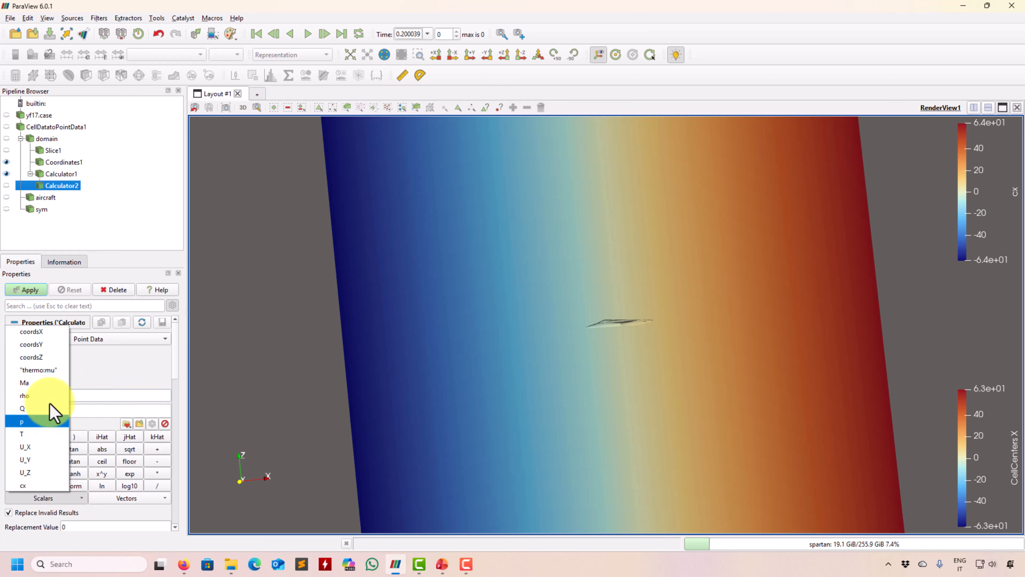
{"action": "left_click", "coordinate": [64, 344]}
{"action": "left_click", "coordinate": [28, 291]}
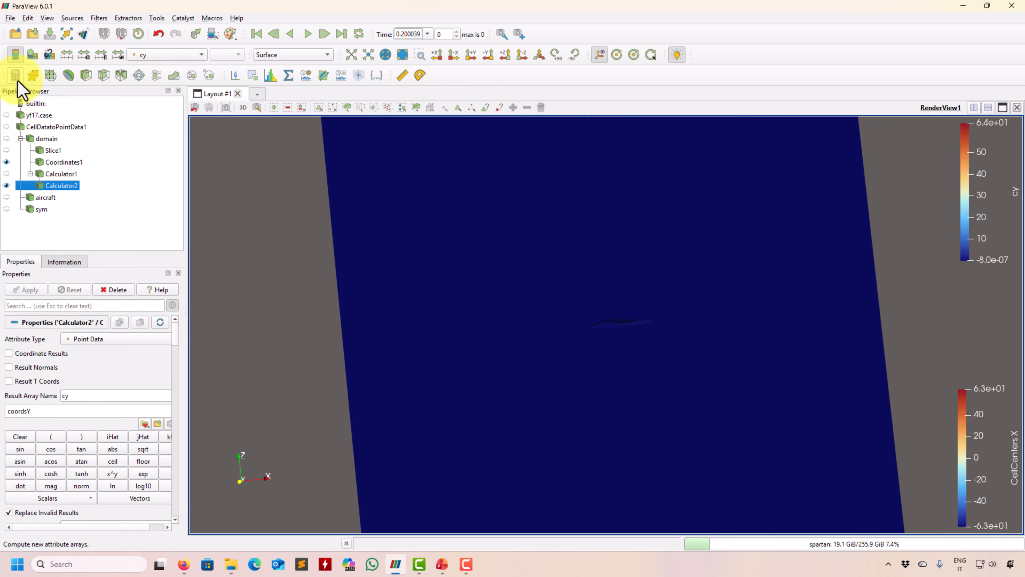
- Chain a third Calculator that computes a point data array named cz from coordsZ, and color its output by cx
{"action": "left_click", "coordinate": [16, 77]}
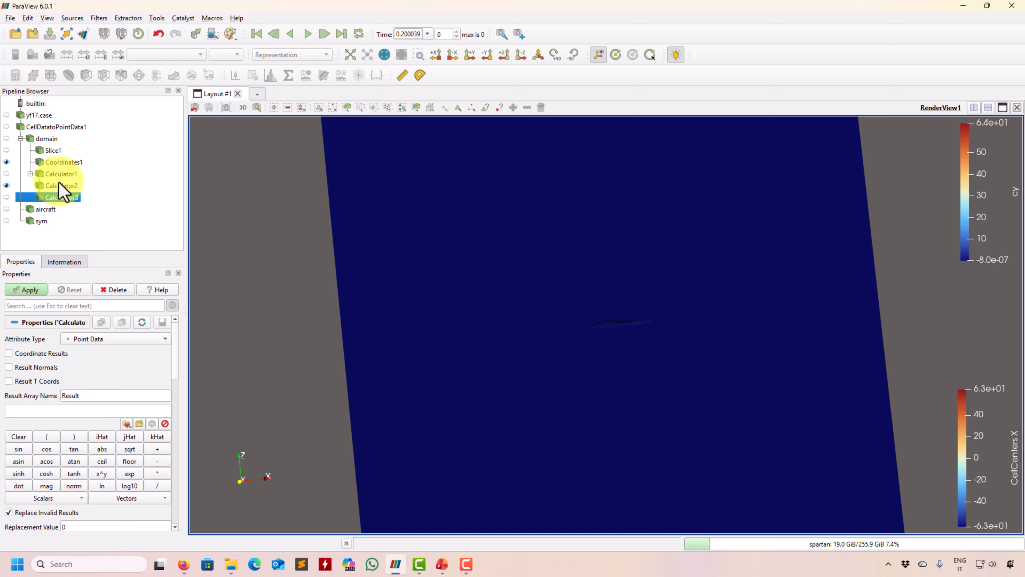
{"action": "left_click", "coordinate": [96, 400]}
{"action": "type", "text": "cz"}
{"action": "left_click", "coordinate": [75, 498]}
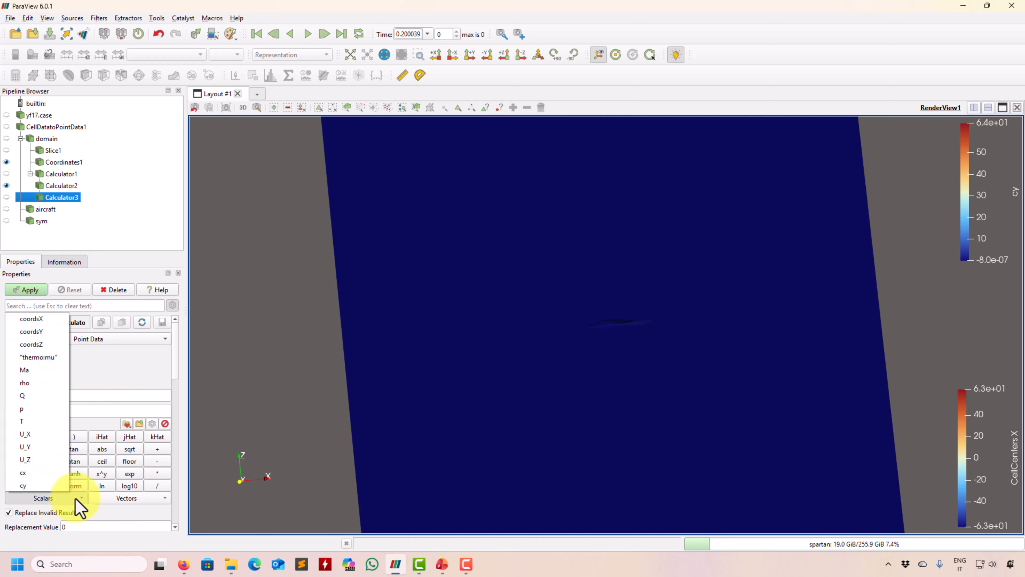
{"action": "left_click", "coordinate": [45, 344]}
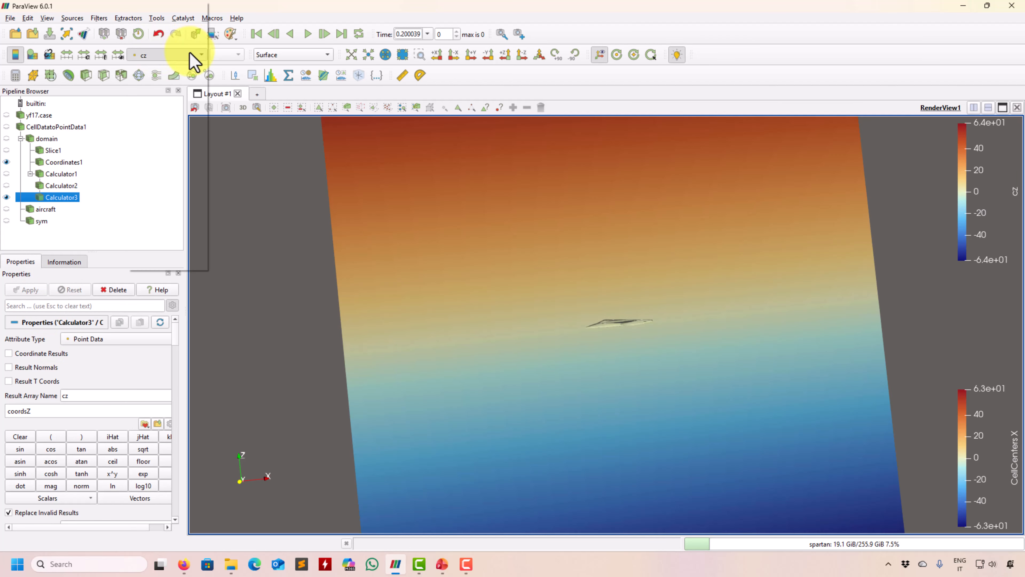
{"action": "left_click", "coordinate": [196, 55]}
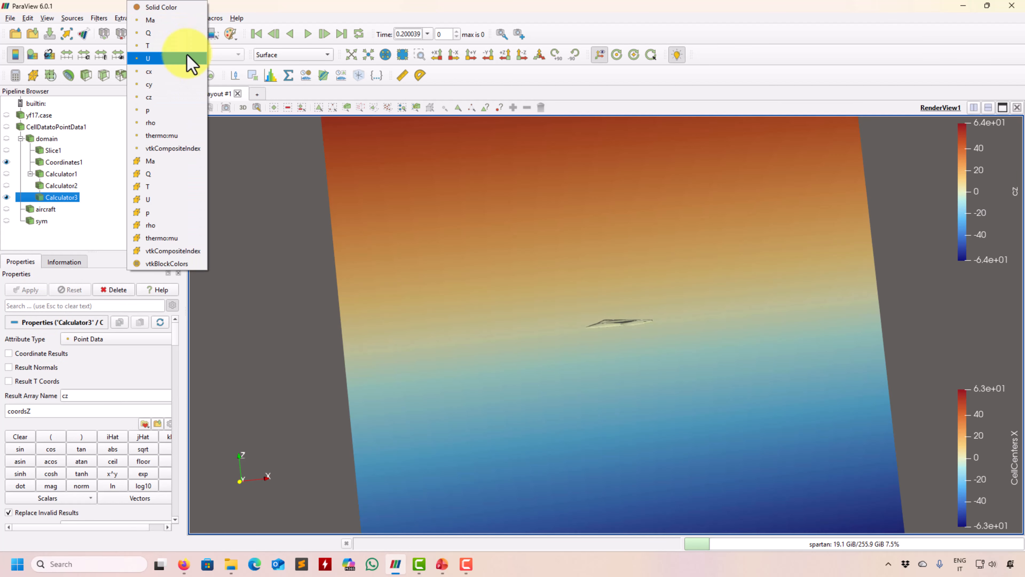
{"action": "left_click", "coordinate": [165, 72]}
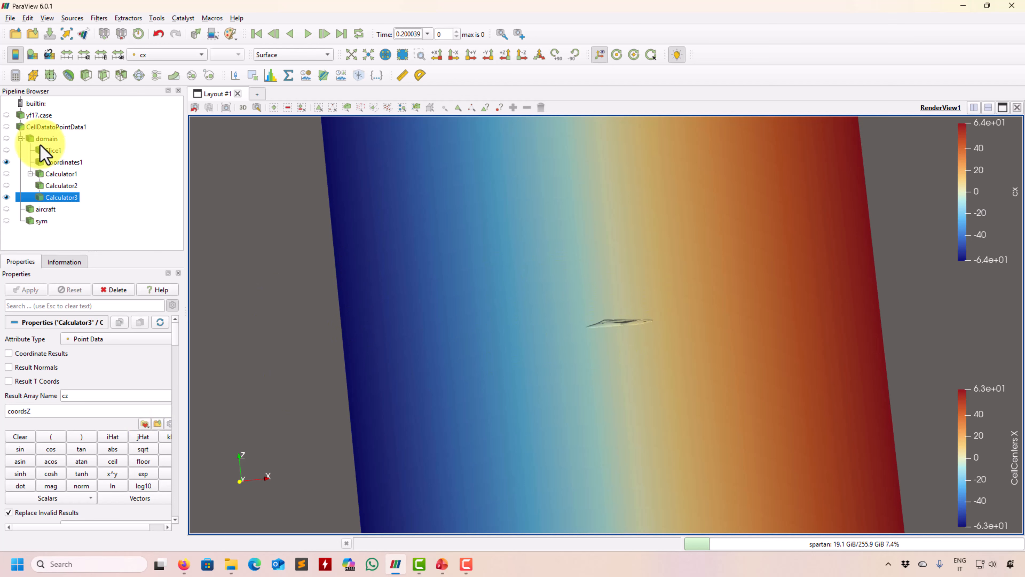
- Add a fourth Calculator after the third one and name its result array cvec
{"action": "left_click", "coordinate": [15, 75]}
{"action": "double_click", "coordinate": [130, 397]}
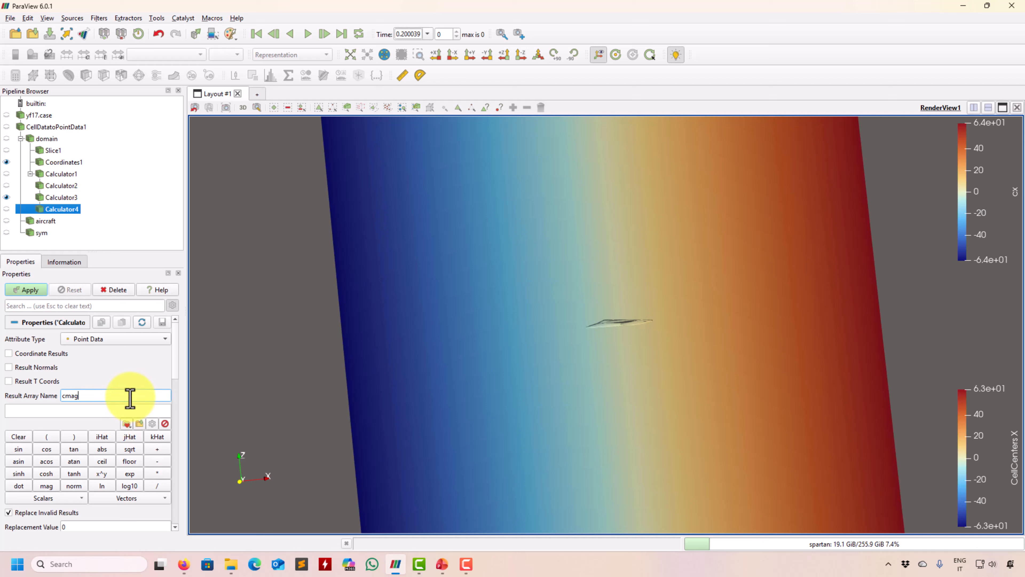
{"action": "left_click", "coordinate": [117, 498]}
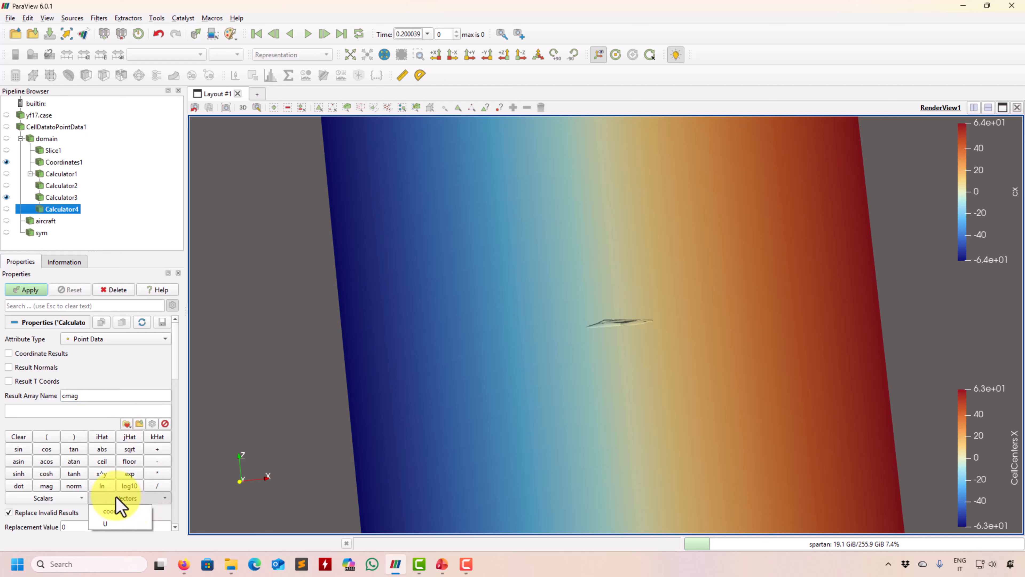
{"action": "double_click", "coordinate": [80, 396]}
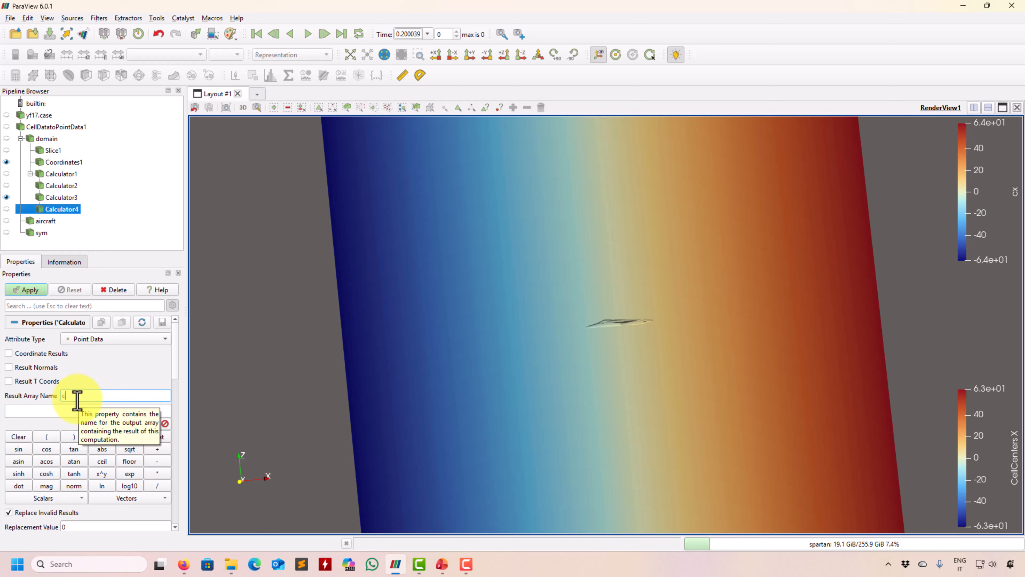
{"action": "type", "text": "cvec"}
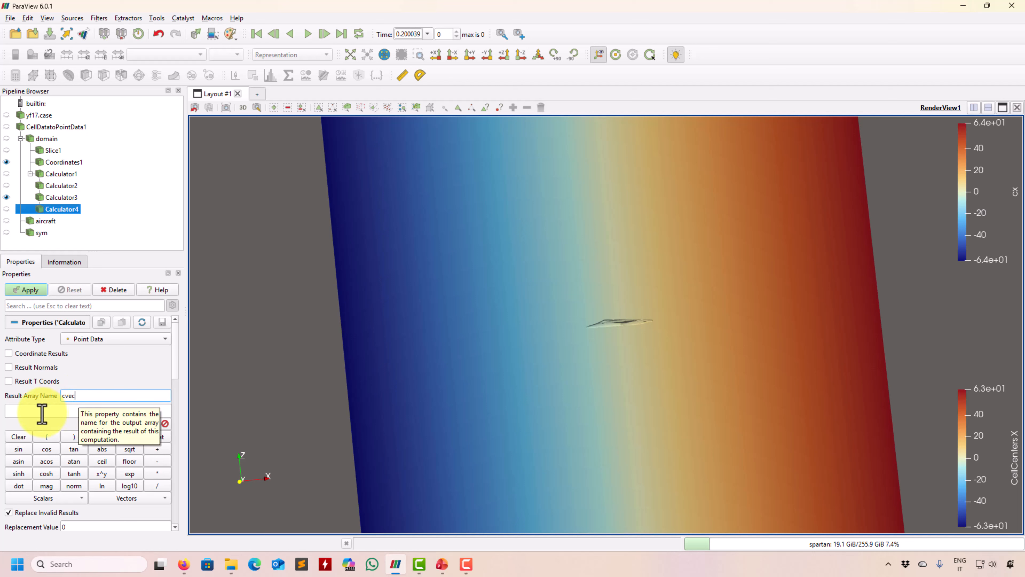
- Compute cvec with the expression coordsX*iHat+coordsY*jHat+coordsZ*kHat and apply the fourth Calculator
{"action": "left_click", "coordinate": [77, 500]}
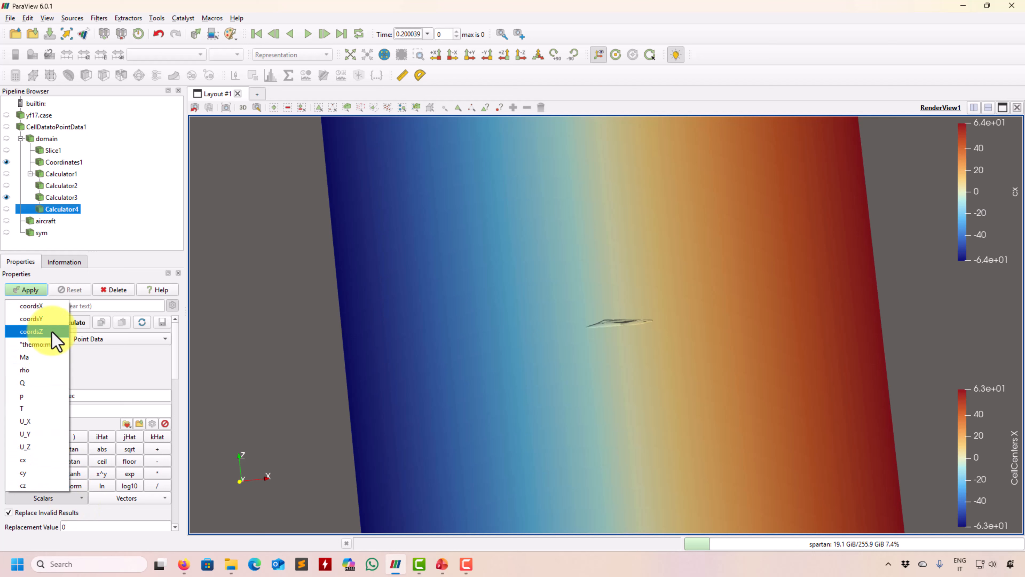
{"action": "left_click", "coordinate": [61, 313]}
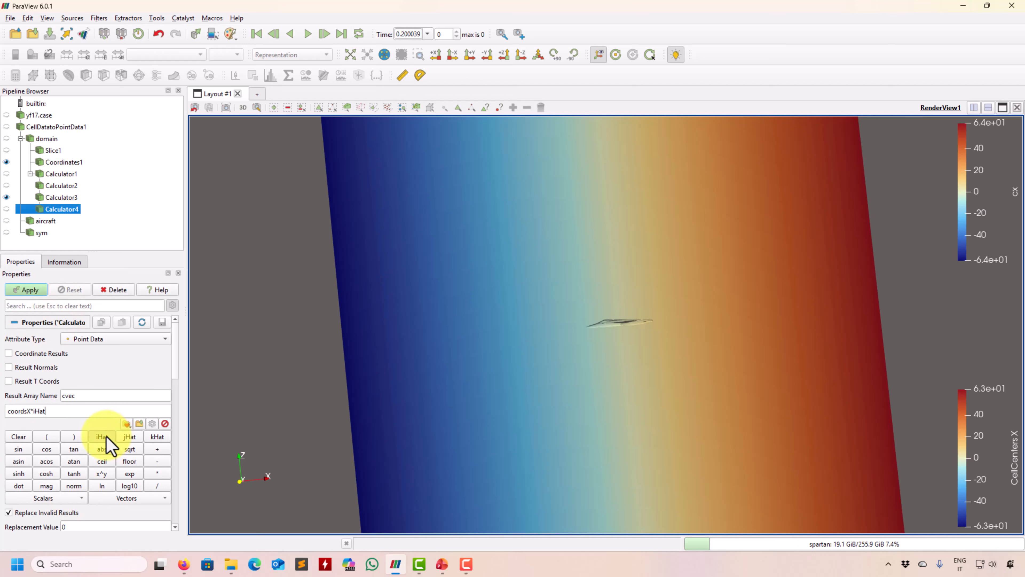
{"action": "left_click", "coordinate": [64, 498]}
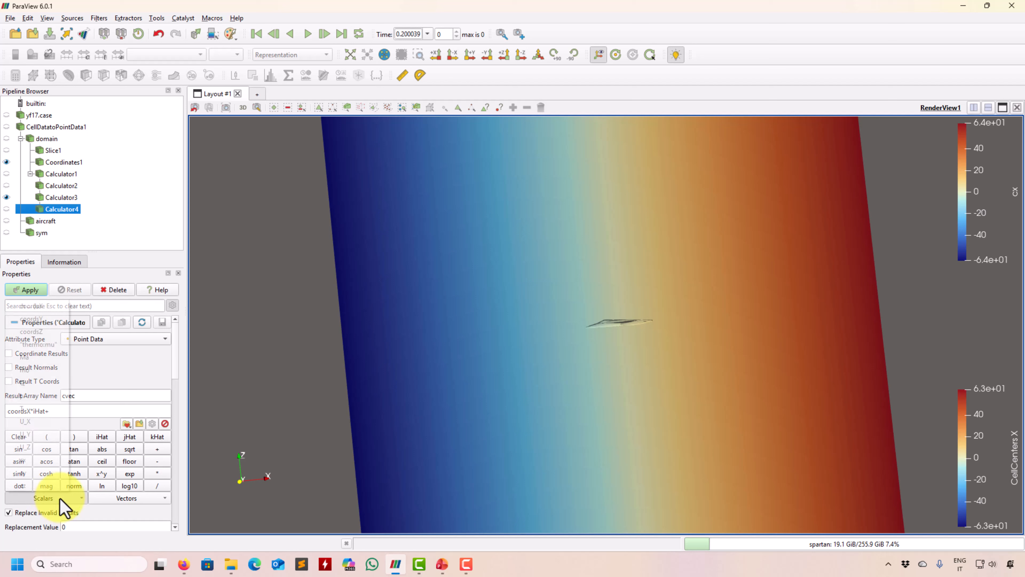
{"action": "left_click", "coordinate": [44, 320]}
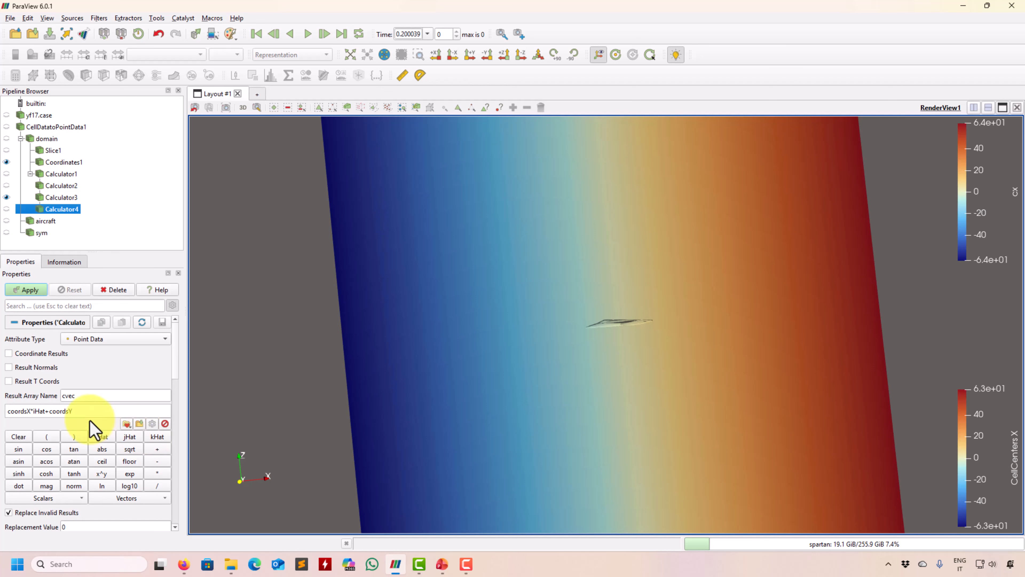
{"action": "type", "text": "*"}
{"action": "left_click", "coordinate": [132, 438]}
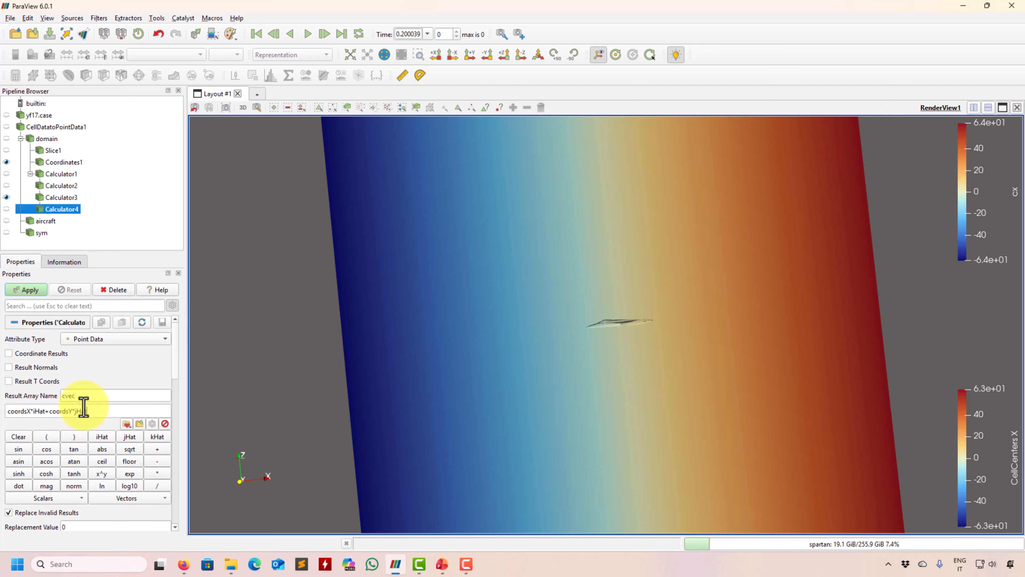
{"action": "type", "text": "+"}
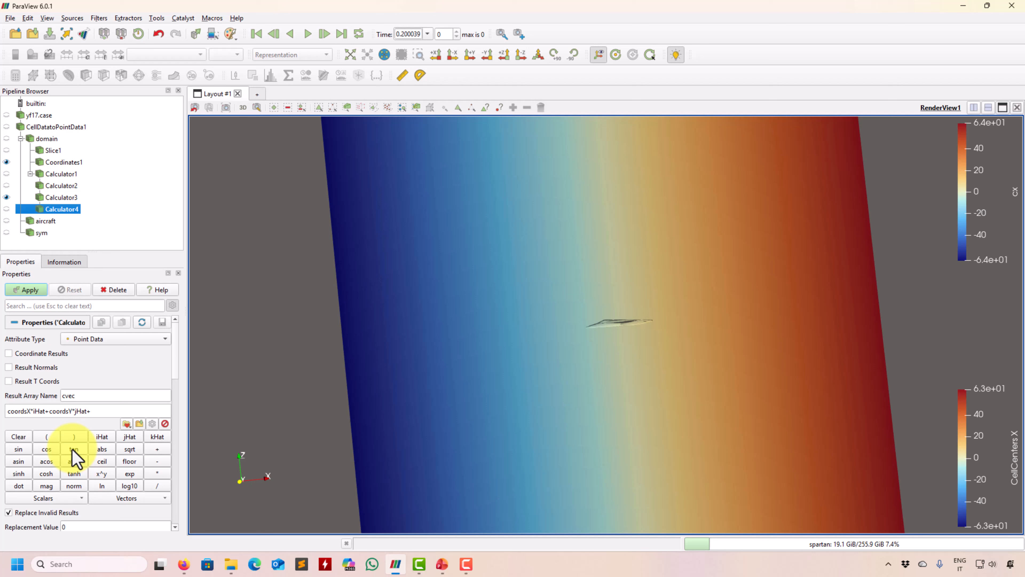
{"action": "left_click", "coordinate": [76, 499]}
{"action": "left_click", "coordinate": [59, 332]}
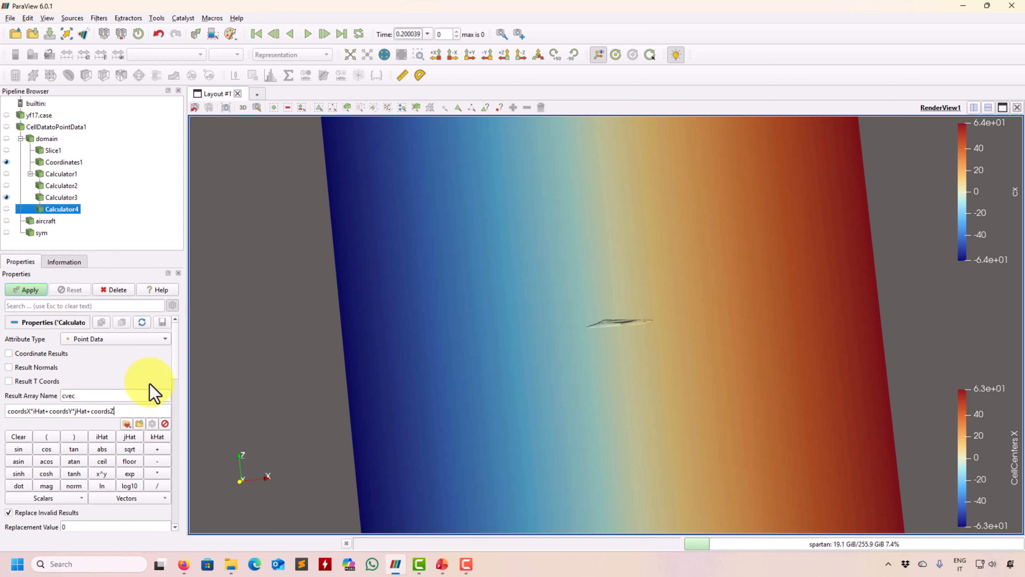
{"action": "type", "text": "*"}
{"action": "left_click", "coordinate": [155, 437]}
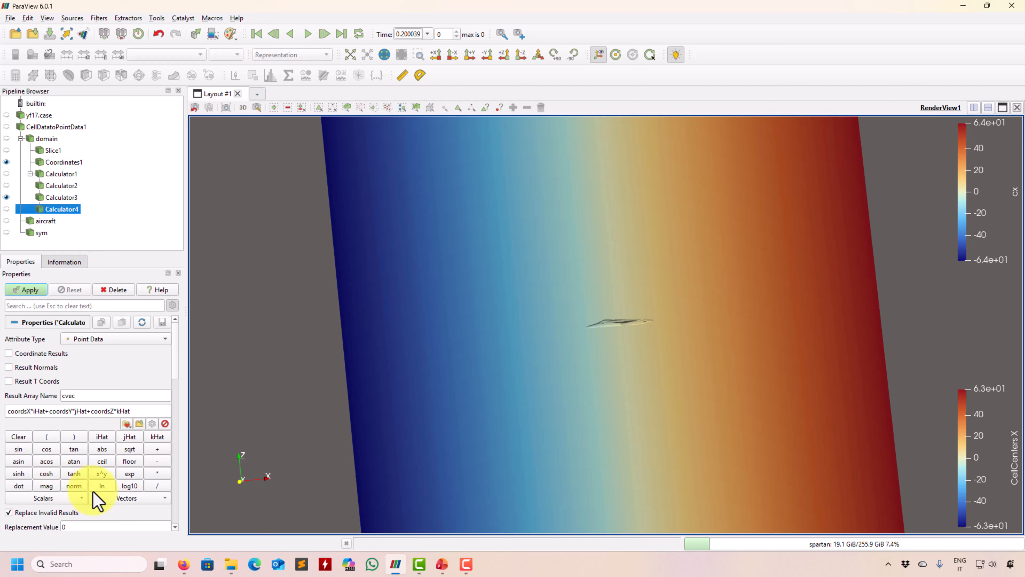
{"action": "left_click", "coordinate": [36, 290]}
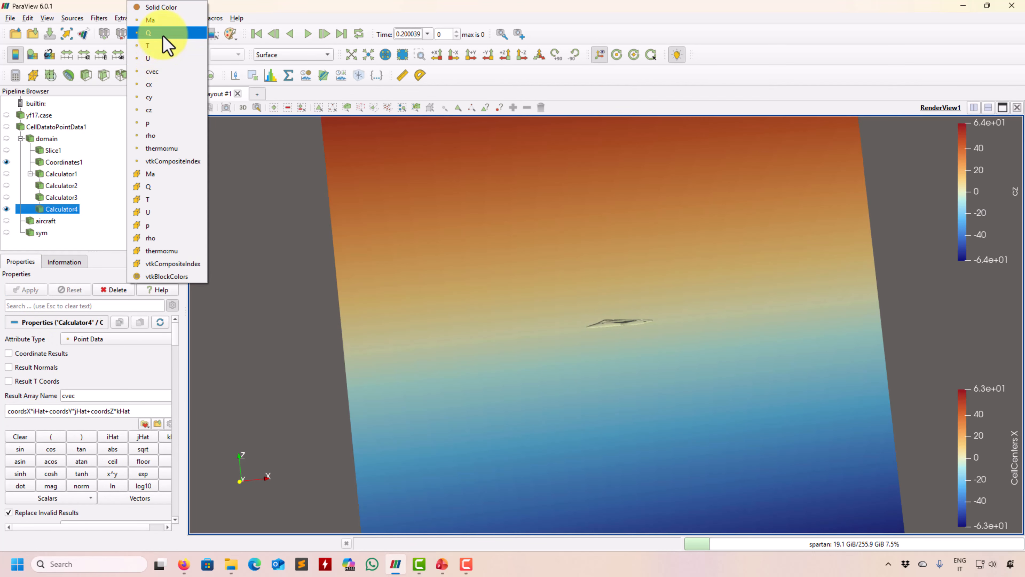
- Color the fourth Calculator's output by the cvec array and display its Y component
{"action": "left_click", "coordinate": [161, 72]}
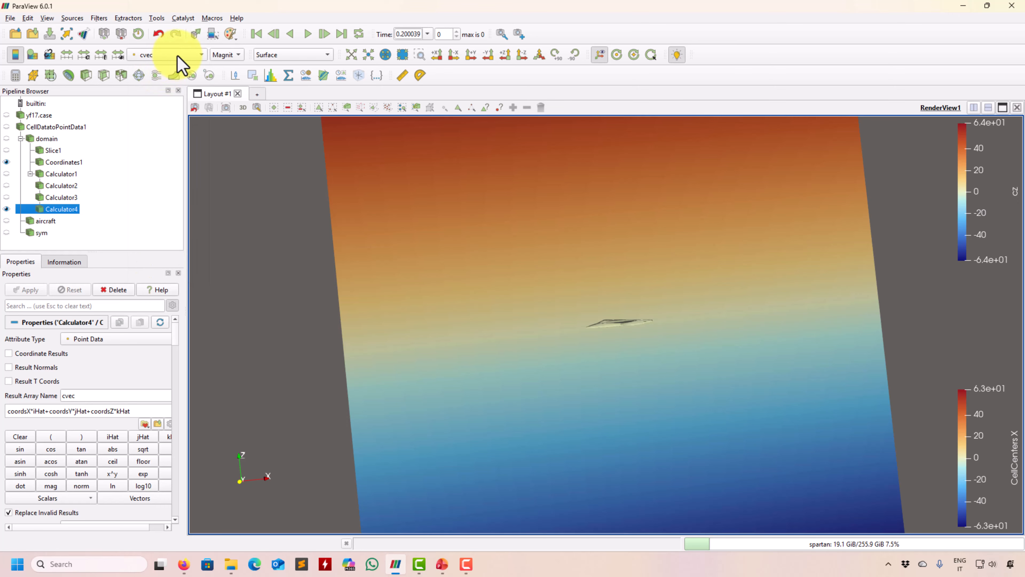
{"action": "left_click", "coordinate": [232, 56]}
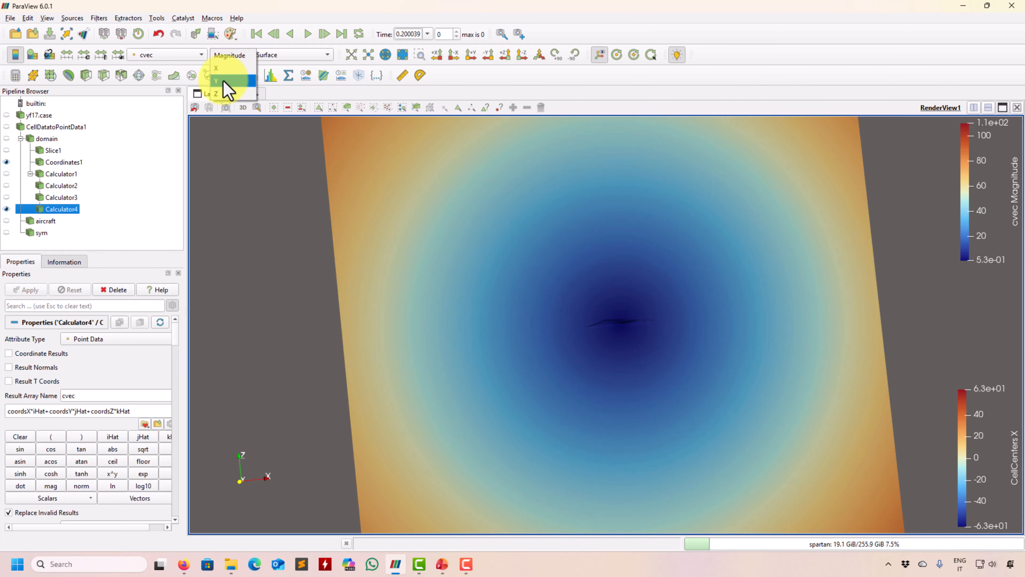
{"action": "left_click", "coordinate": [236, 56]}
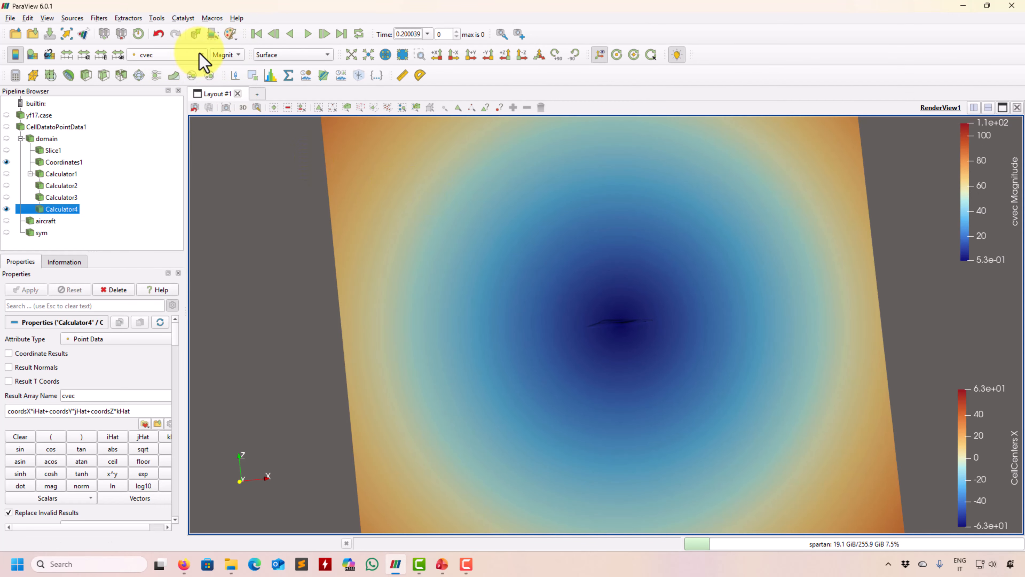
{"action": "left_click", "coordinate": [230, 55]}
{"action": "left_click", "coordinate": [223, 85]}
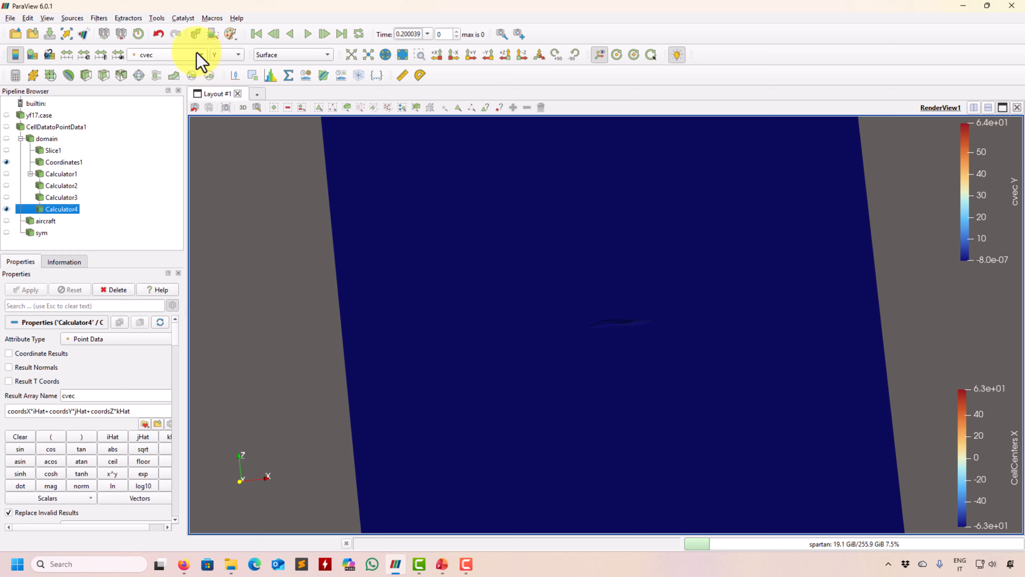
- Switch the cvec coloring of the fourth Calculator to Magnitude and finally to the X component
{"action": "left_click", "coordinate": [62, 200]}
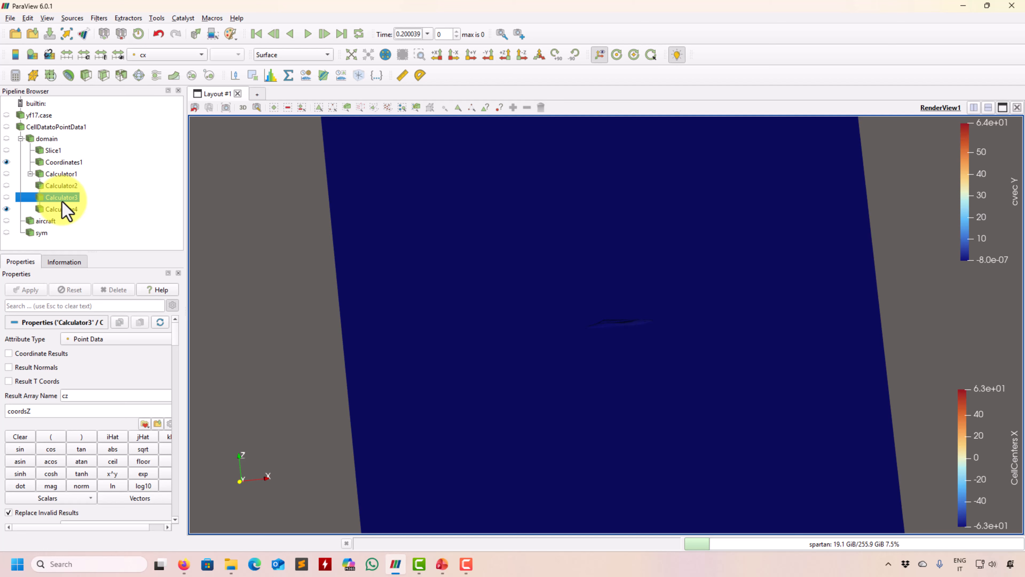
{"action": "left_click", "coordinate": [62, 209]}
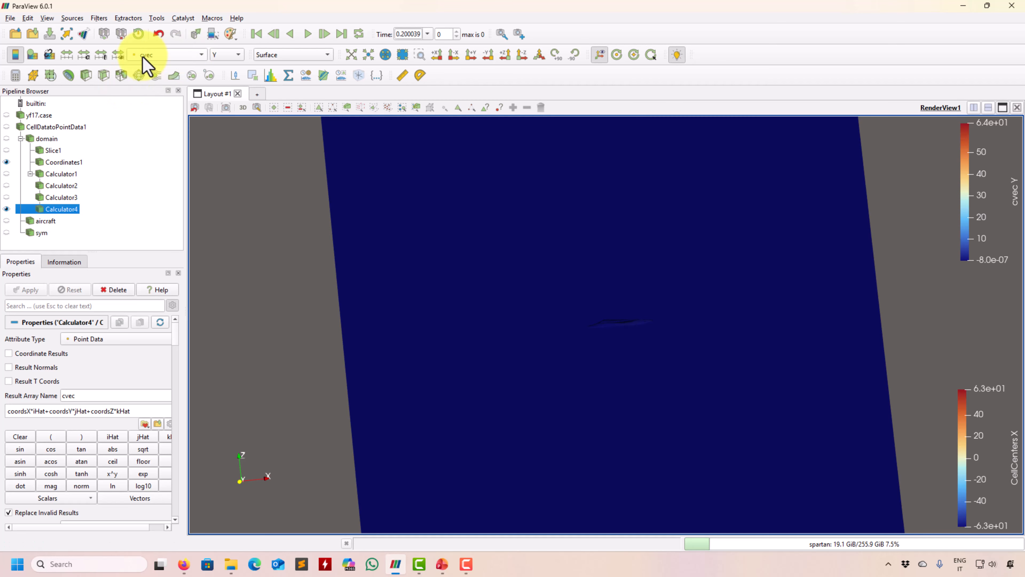
{"action": "left_click", "coordinate": [228, 55]}
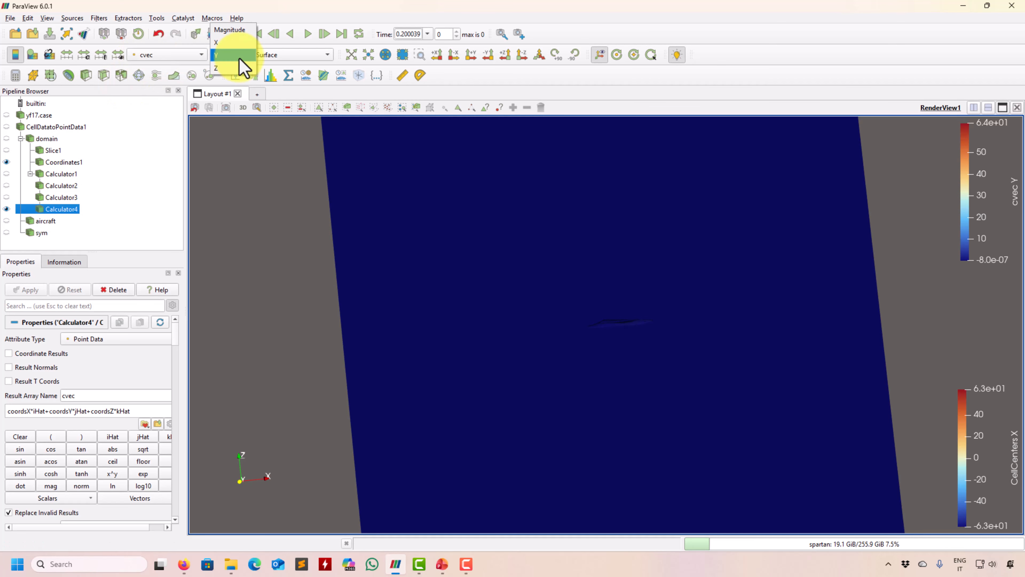
{"action": "left_click", "coordinate": [239, 30]}
{"action": "left_click", "coordinate": [224, 55]}
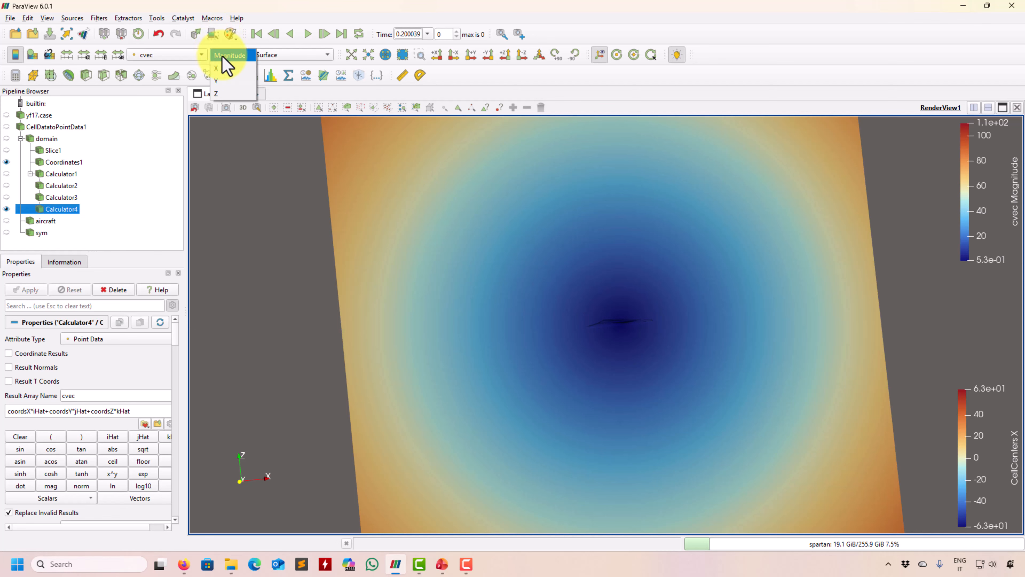
{"action": "left_click", "coordinate": [222, 68]}
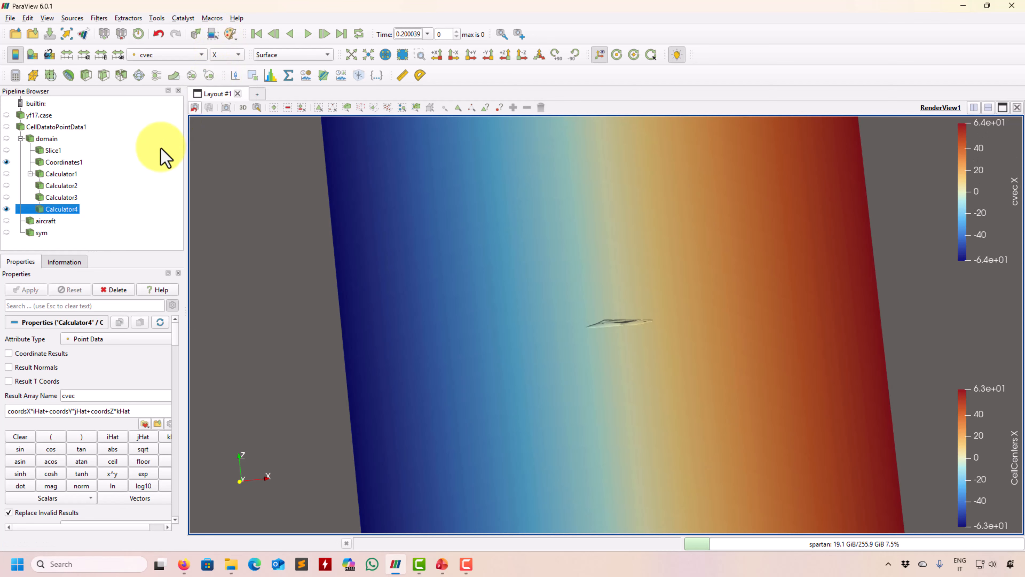
- Check which arrays the first Calculator offers for coloring, and return to the fourth Calculator
{"action": "left_click", "coordinate": [64, 174]}
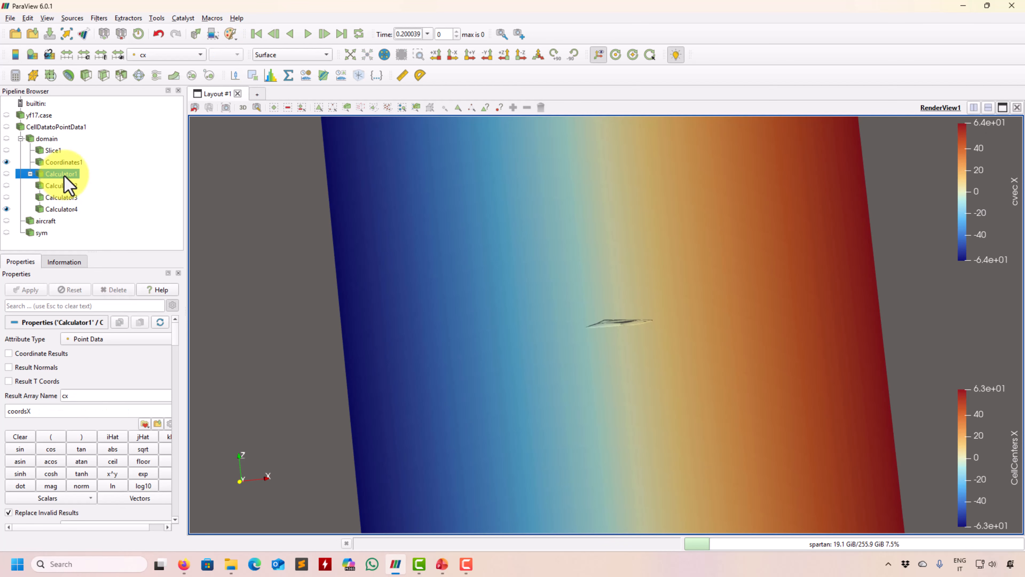
{"action": "left_click", "coordinate": [175, 57]}
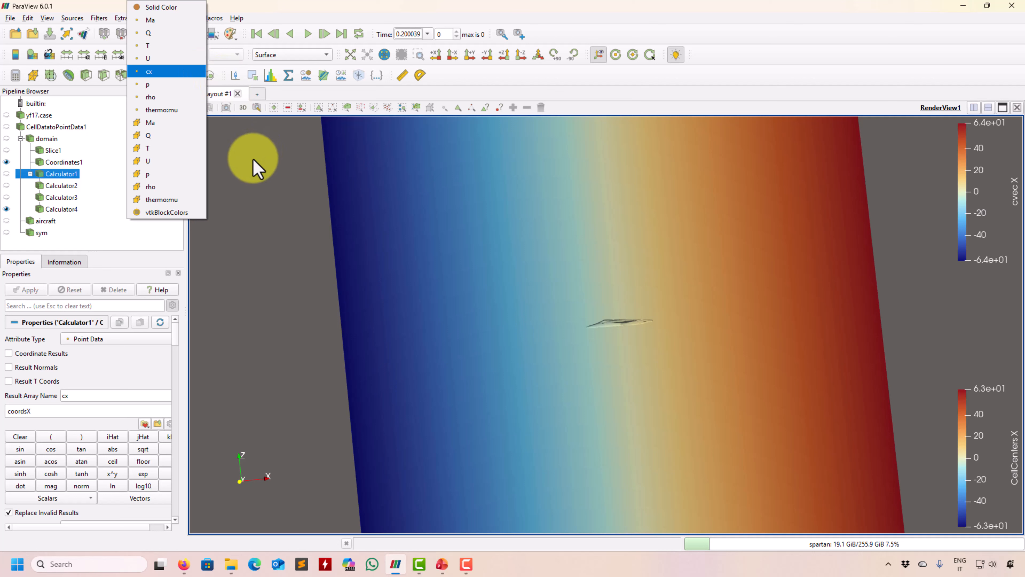
{"action": "left_click", "coordinate": [251, 161]}
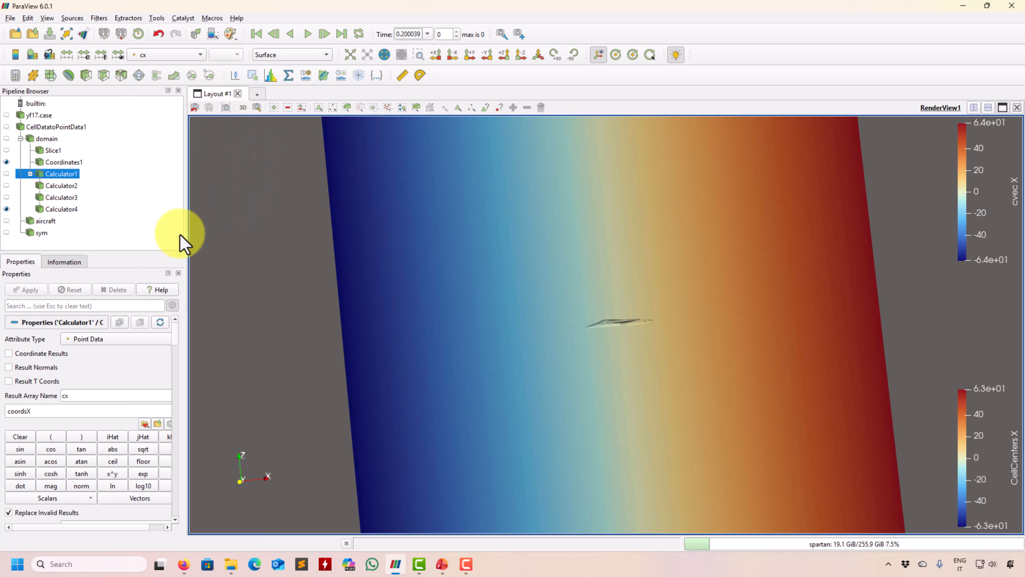
{"action": "left_click", "coordinate": [62, 209]}
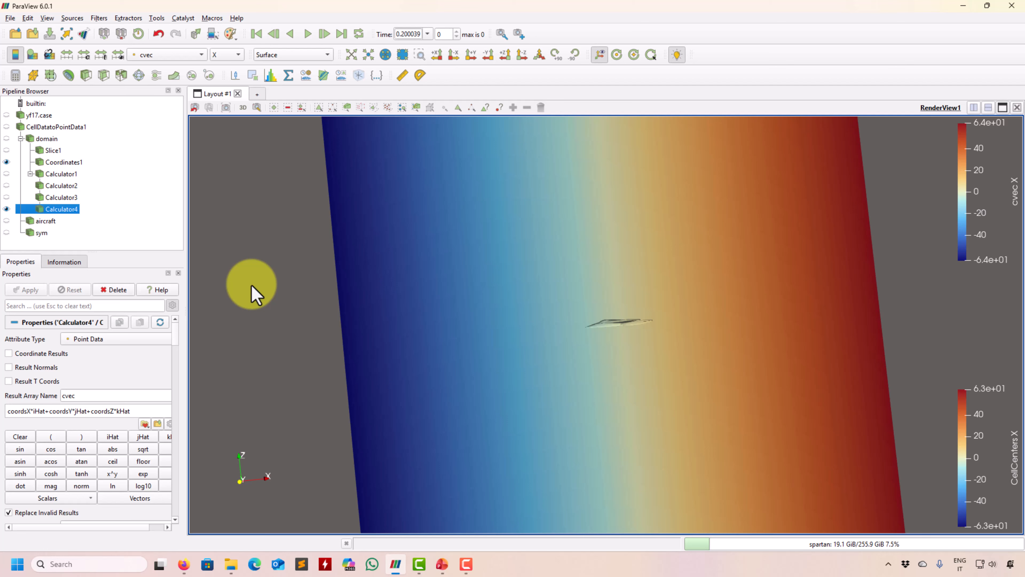
- Slice the fourth Calculator's output with a plane normal to X, and hide Coordinates1
{"action": "left_click_drag", "start_coordinate": [260, 278], "coordinate": [195, 281]}
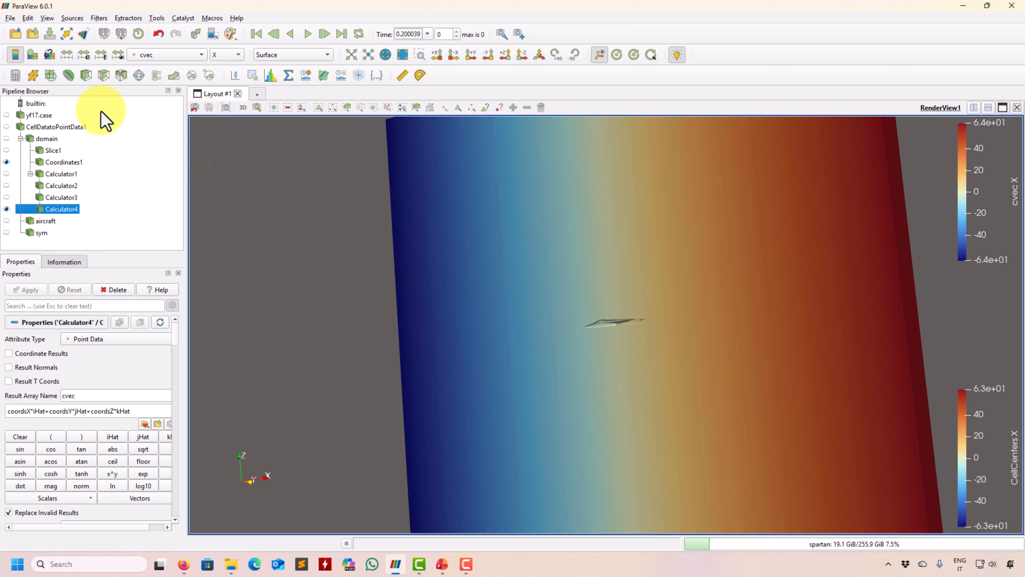
{"action": "left_click", "coordinate": [104, 75]}
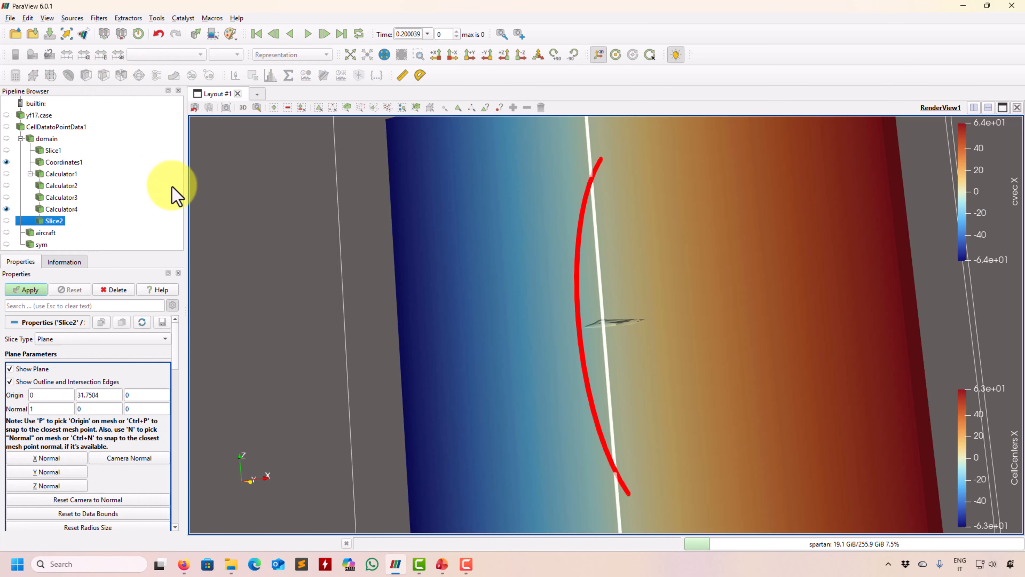
{"action": "left_click", "coordinate": [33, 290]}
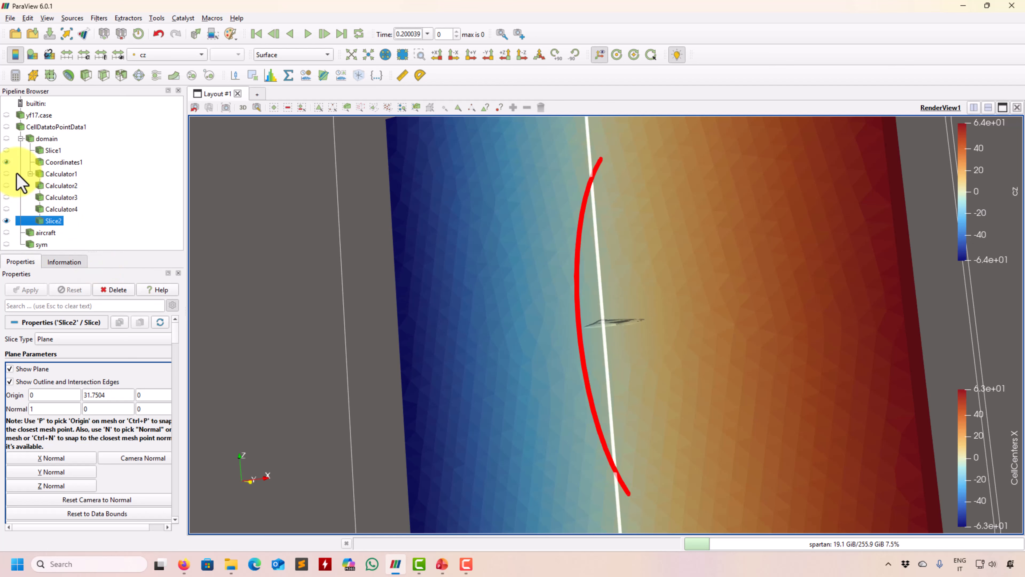
{"action": "left_click", "coordinate": [7, 162]}
{"action": "left_click_drag", "start_coordinate": [219, 236], "coordinate": [138, 255]}
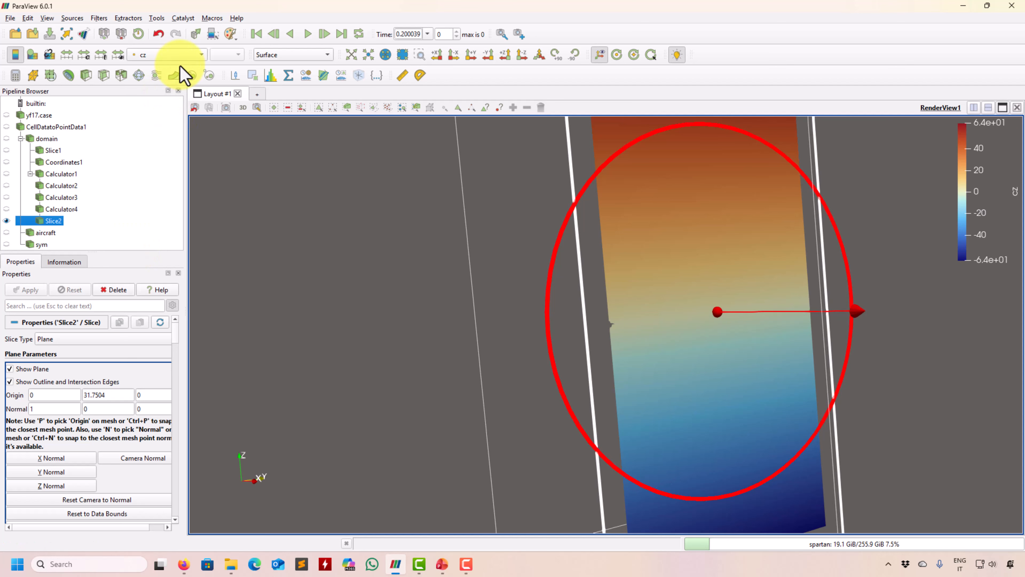
- Display the new slice as Surface With Edges and then as Point Gaussian to show its mesh and points
{"action": "left_click", "coordinate": [140, 74]}
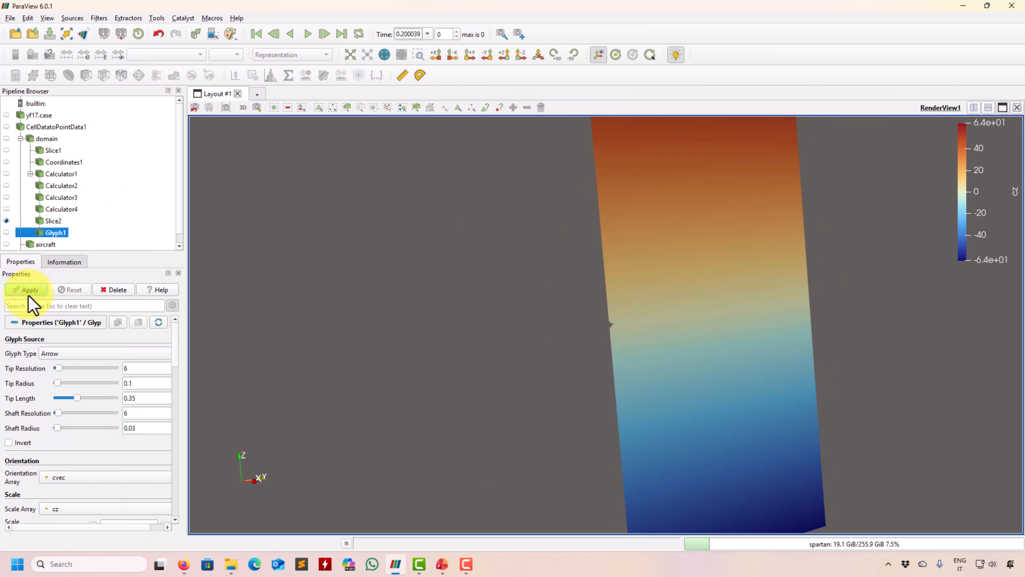
{"action": "left_click", "coordinate": [114, 289]}
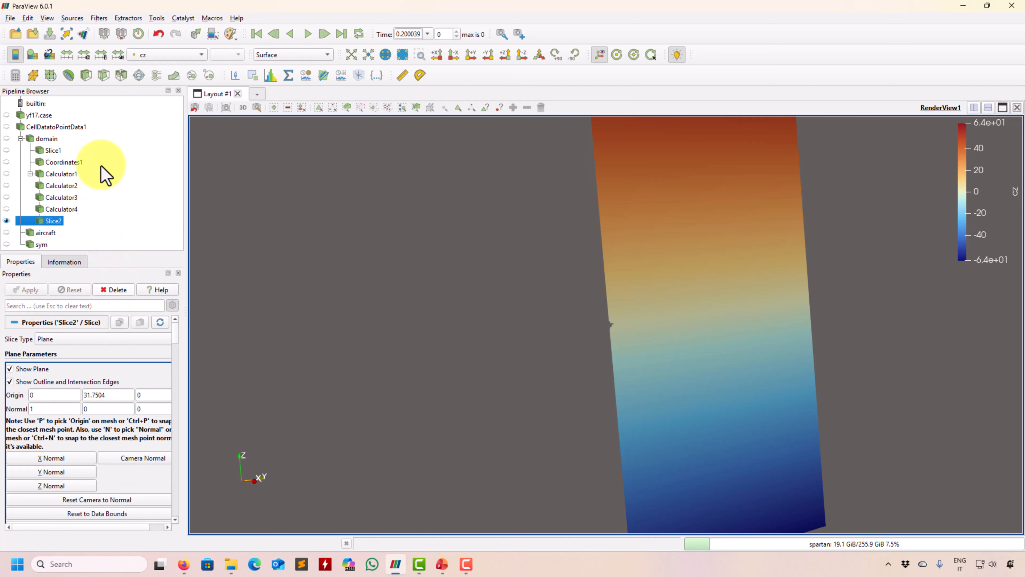
{"action": "left_click", "coordinate": [280, 56]}
{"action": "left_click", "coordinate": [291, 98]}
{"action": "scroll", "coordinate": [266, 220], "scroll_direction": "up", "scroll_amount": 2}
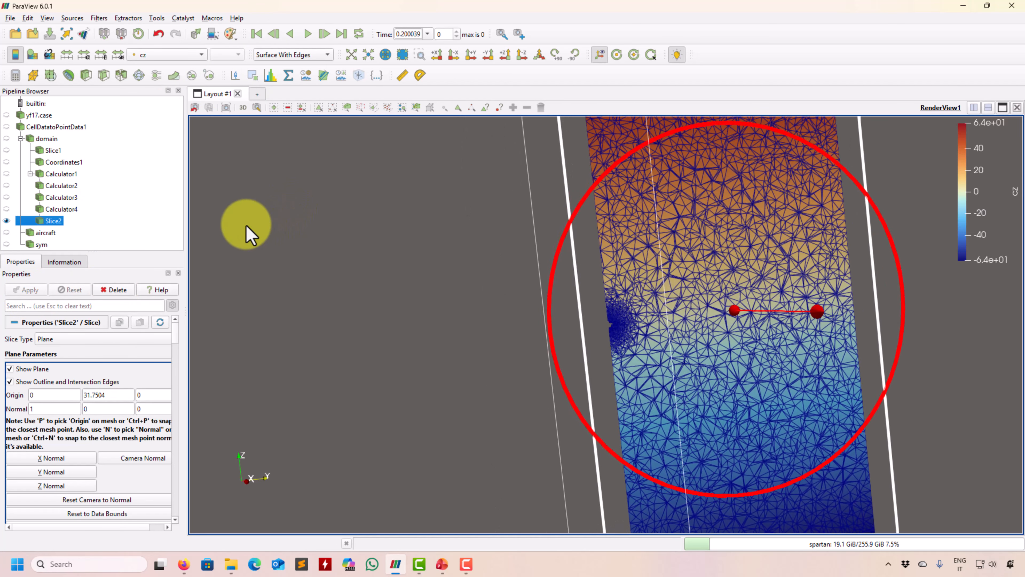
{"action": "left_click", "coordinate": [306, 56]}
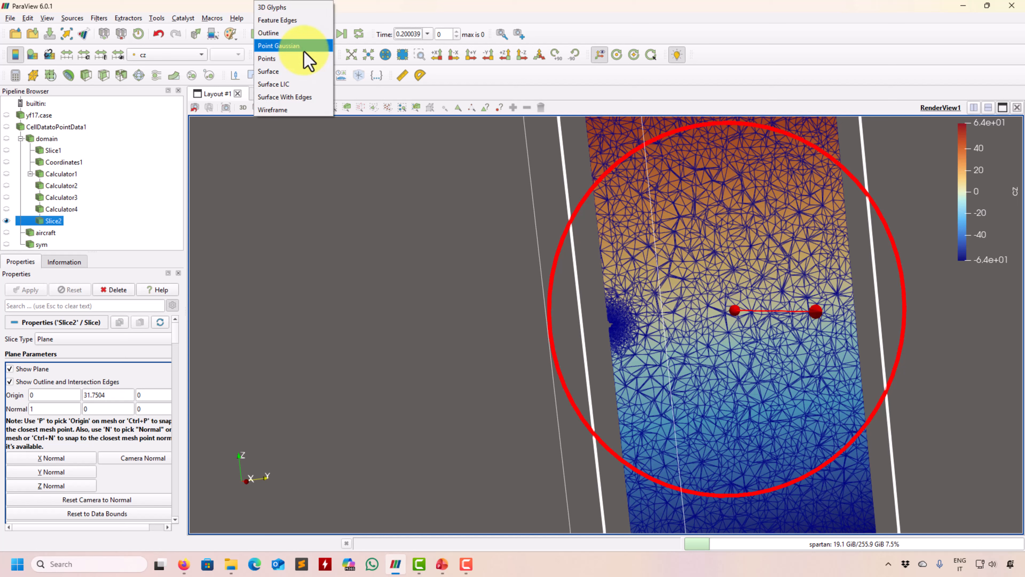
{"action": "left_click", "coordinate": [304, 47]}
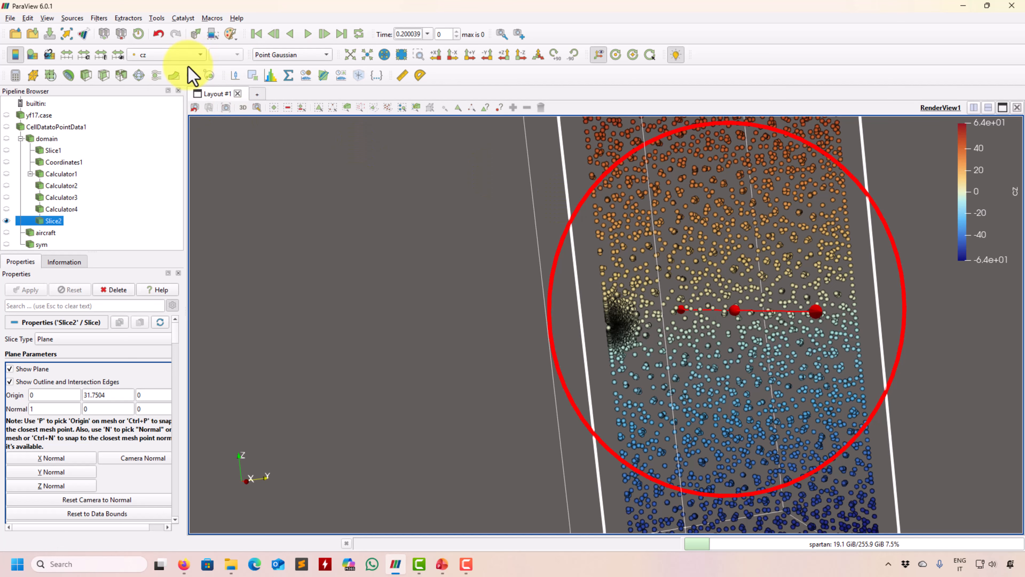
- Hide the slice's plane widget and display the slice as a Surface colored by cx
{"action": "left_click", "coordinate": [9, 369]}
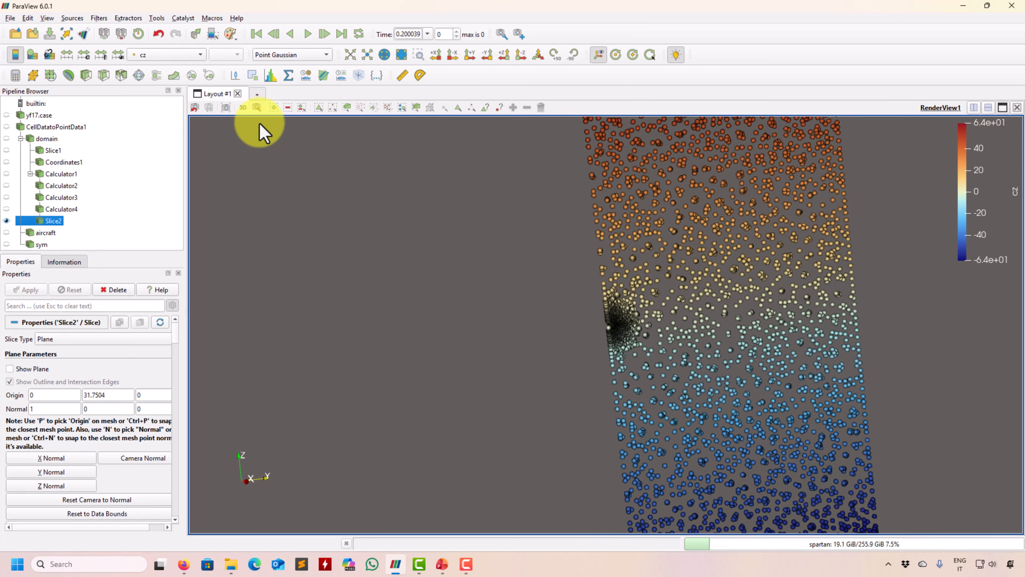
{"action": "left_click", "coordinate": [314, 54]}
{"action": "left_click", "coordinate": [292, 81]}
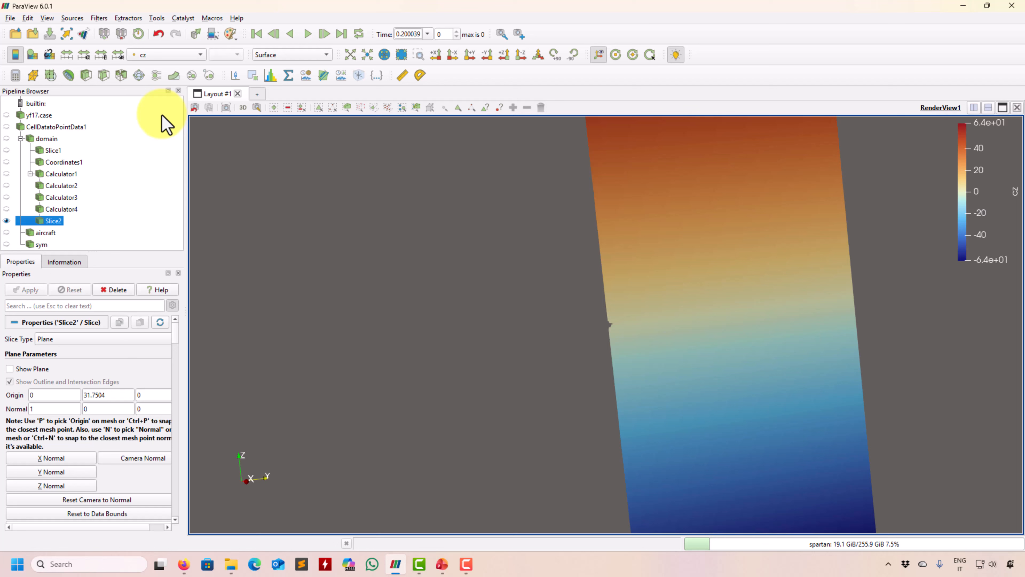
{"action": "left_click", "coordinate": [166, 55]}
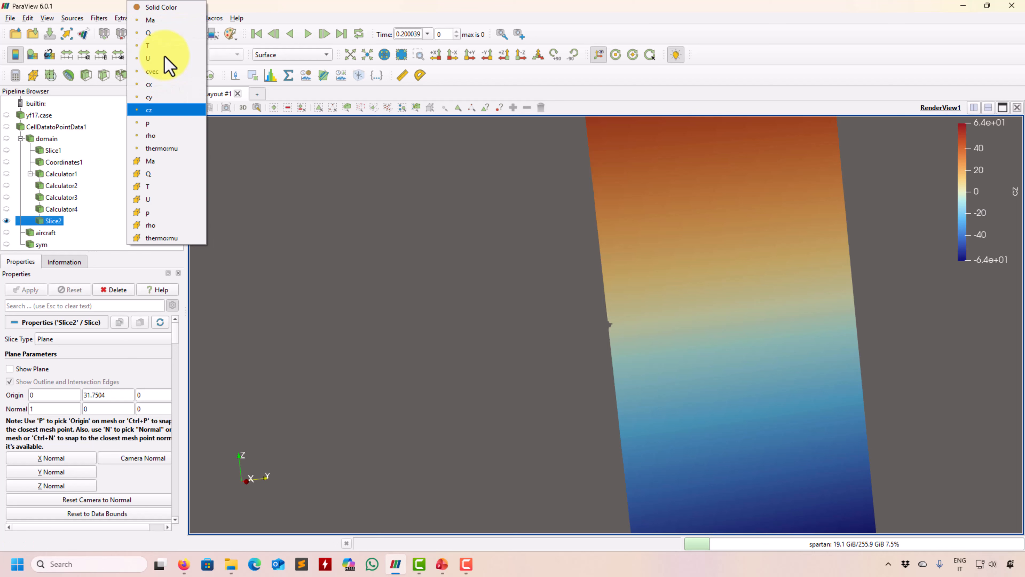
{"action": "left_click", "coordinate": [161, 85]}
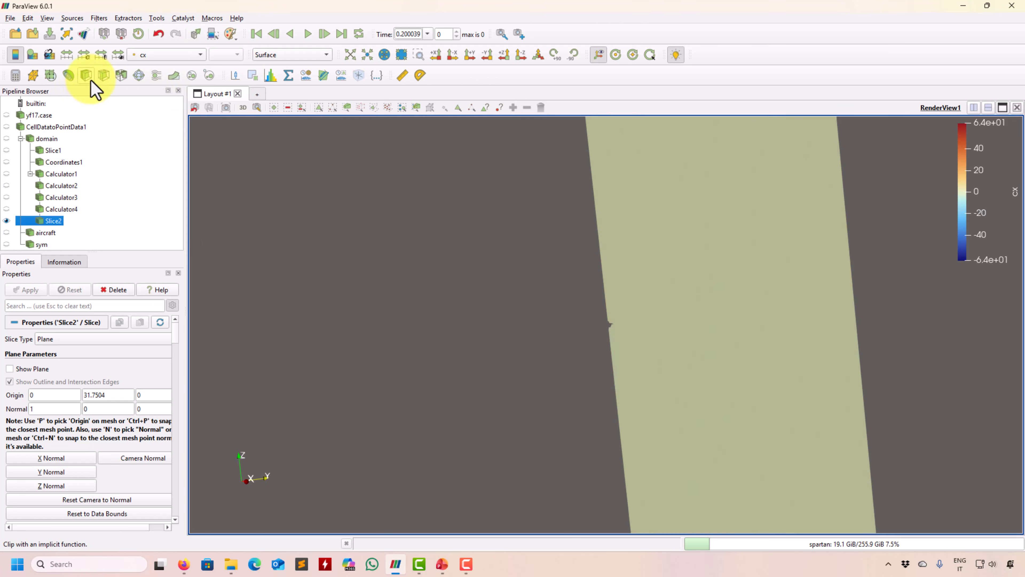
- Add arrow glyphs to the slice with no orientation array and no scale array
{"action": "left_click", "coordinate": [138, 75]}
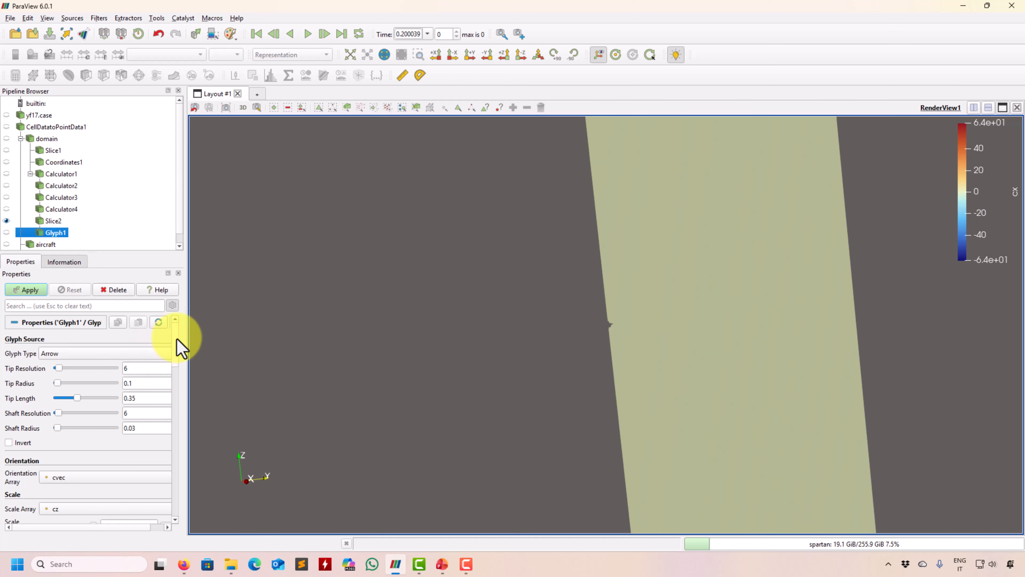
{"action": "scroll", "coordinate": [177, 342], "scroll_direction": "down", "scroll_amount": 3}
{"action": "left_click", "coordinate": [112, 441]}
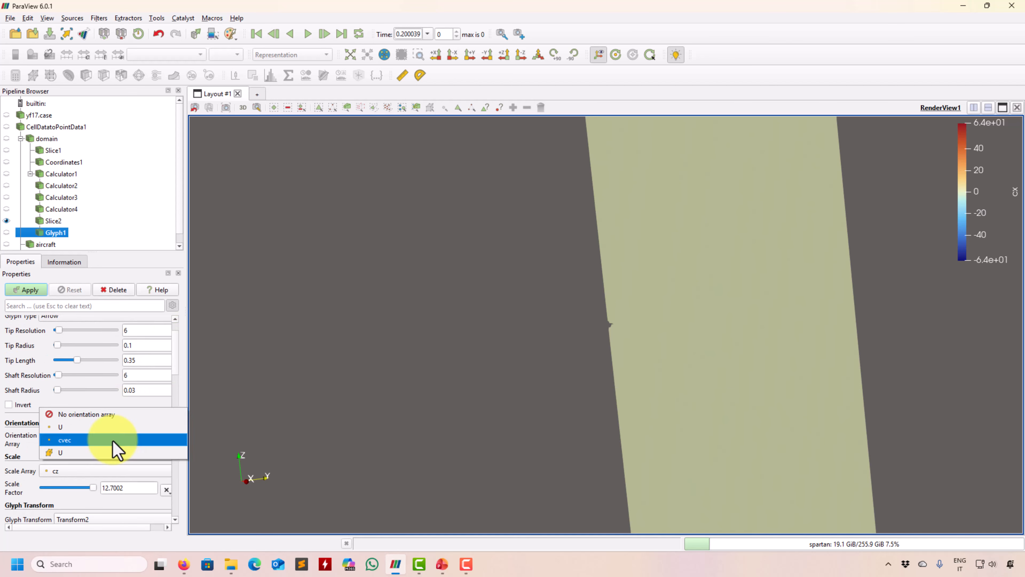
{"action": "left_click", "coordinate": [122, 416]}
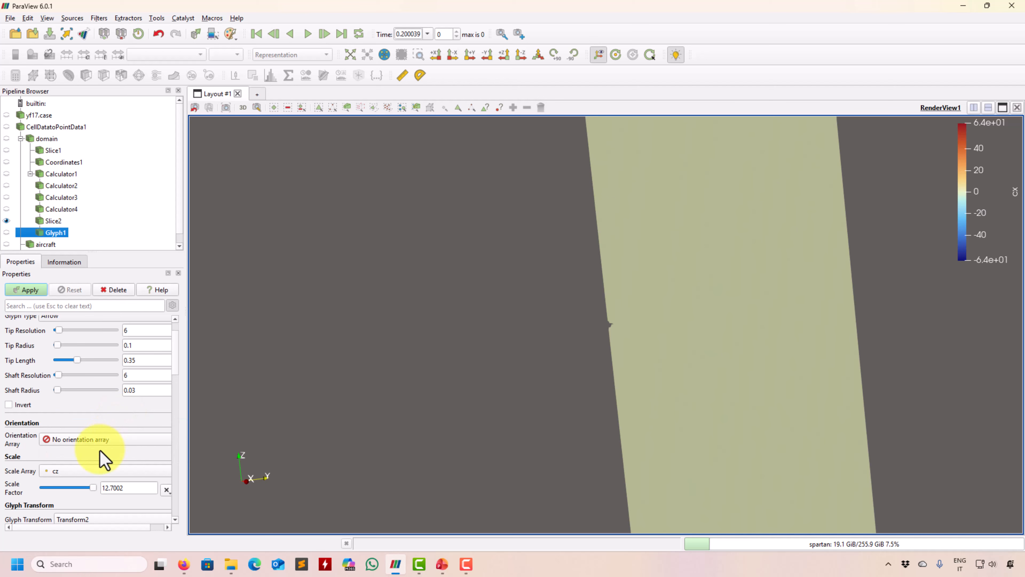
{"action": "left_click", "coordinate": [97, 471]}
{"action": "left_click", "coordinate": [96, 356]}
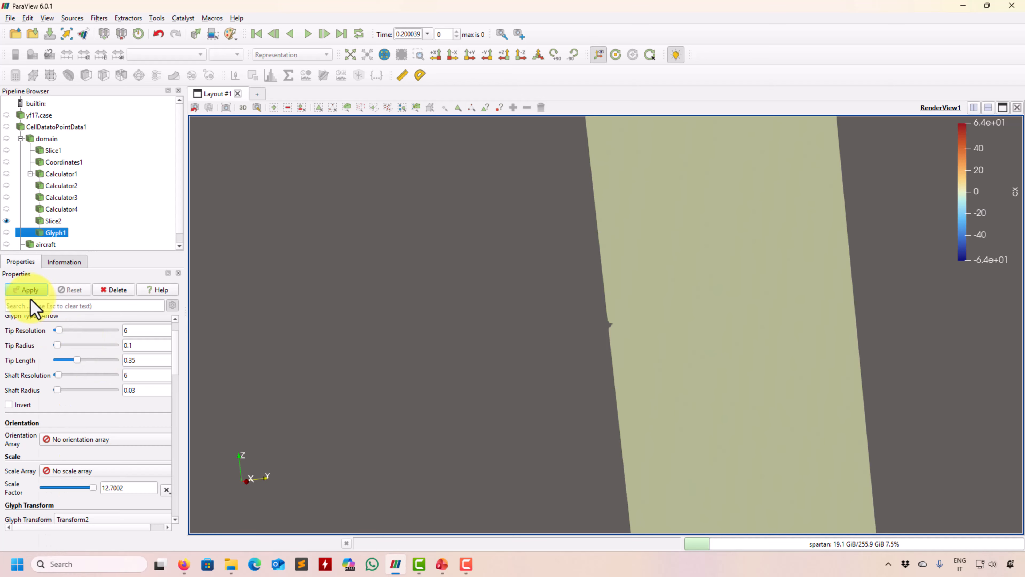
{"action": "left_click", "coordinate": [29, 290]}
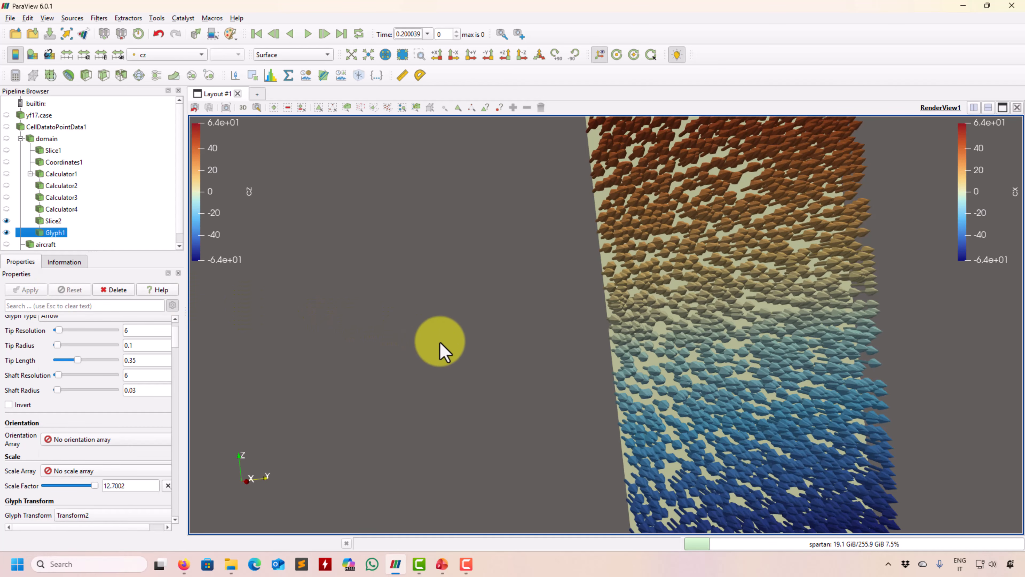
- Set the glyph mode to All Points and apply it to the arrow glyphs
{"action": "left_click_drag", "start_coordinate": [440, 343], "coordinate": [565, 343]}
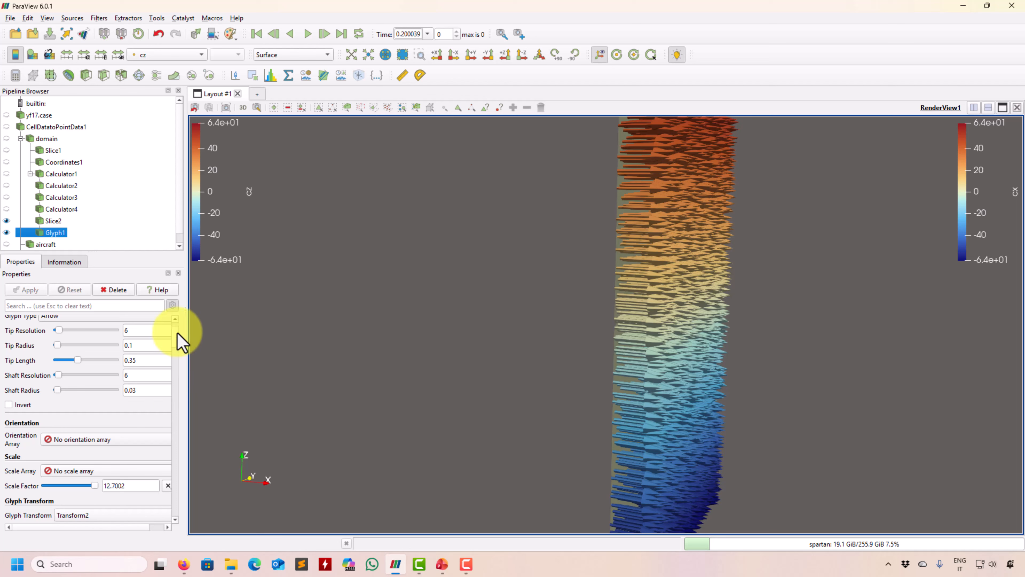
{"action": "scroll", "coordinate": [178, 348], "scroll_direction": "down", "scroll_amount": 3}
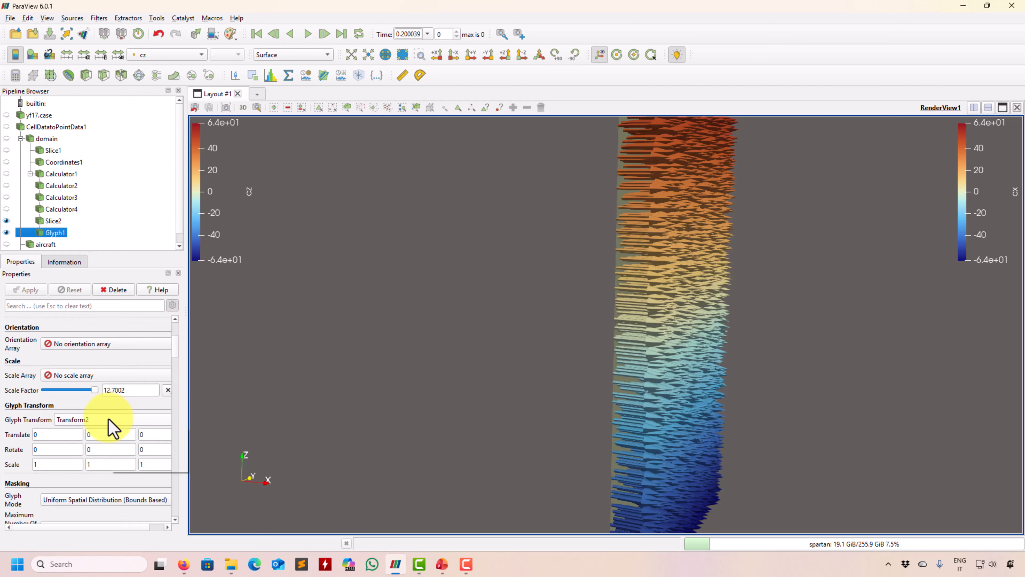
{"action": "left_click", "coordinate": [81, 502]}
{"action": "left_click", "coordinate": [69, 501]}
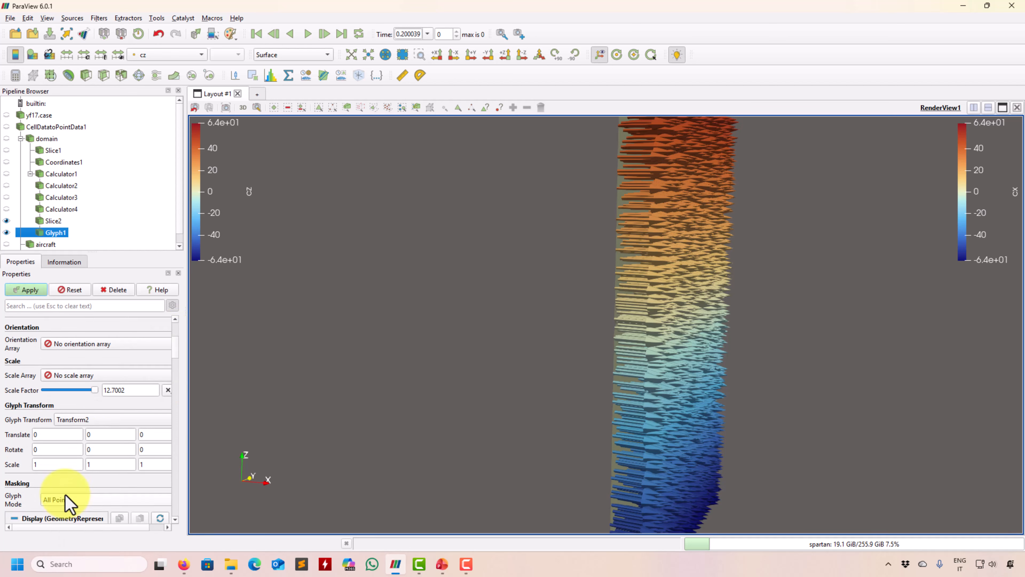
{"action": "left_click", "coordinate": [33, 290]}
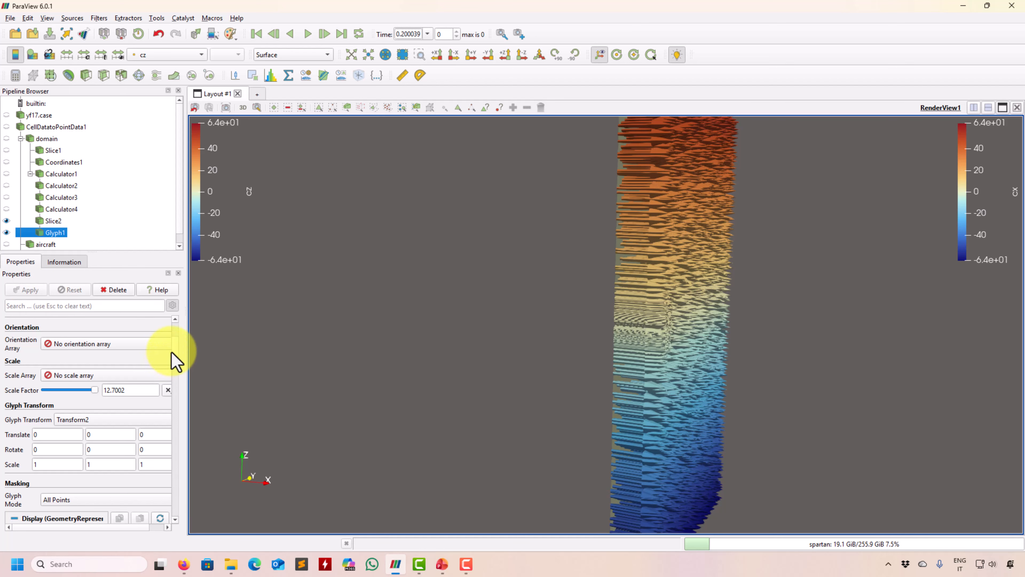
- Change the slice's glyph type to Sphere, set the sphere radius to 0.05 and apply the changes
{"action": "scroll", "coordinate": [173, 355], "scroll_direction": "up", "scroll_amount": 4}
{"action": "left_click", "coordinate": [112, 353]}
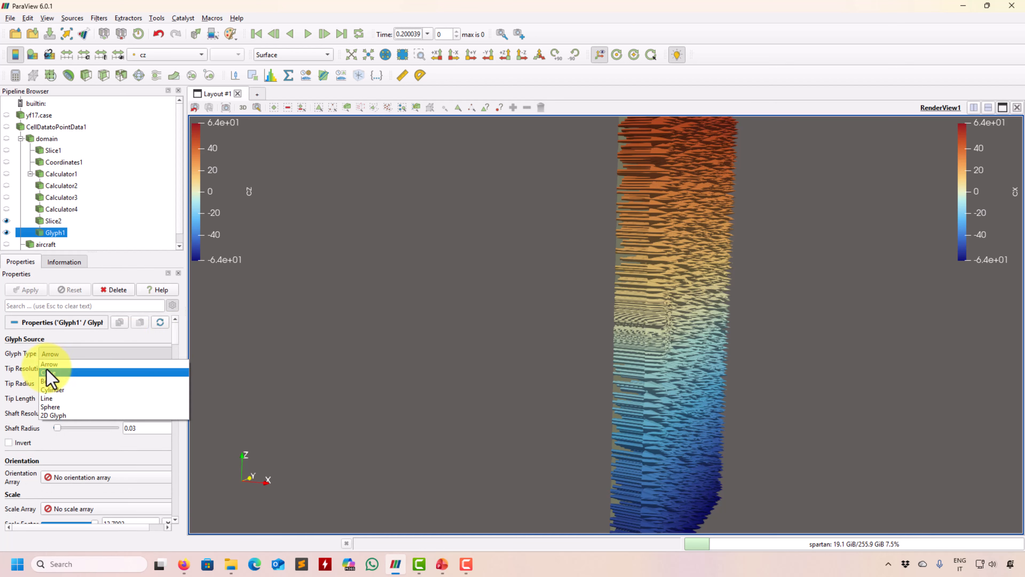
{"action": "left_click", "coordinate": [60, 407]}
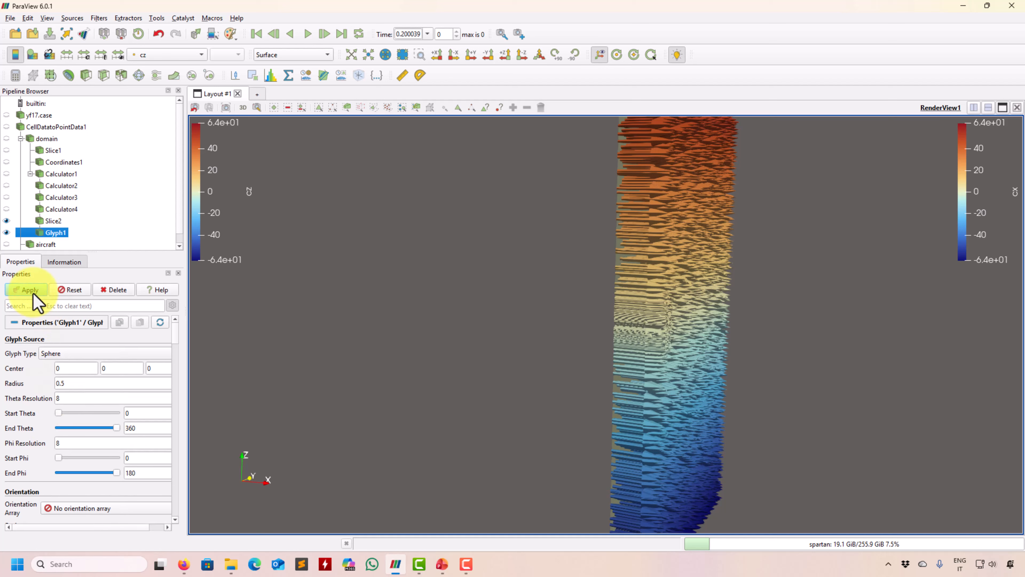
{"action": "left_click", "coordinate": [32, 292]}
{"action": "double_click", "coordinate": [77, 383]}
{"action": "type", "text": "0"}
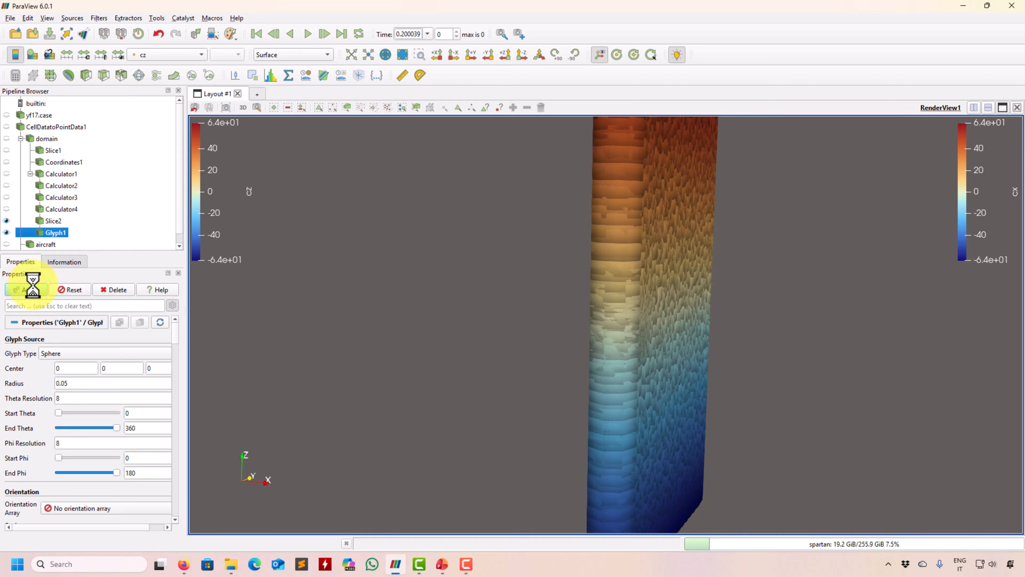
{"action": "left_click", "coordinate": [26, 290]}
- Color the sphere glyphs with Solid Color and inspect them up close on the slice
{"action": "left_click", "coordinate": [170, 57]}
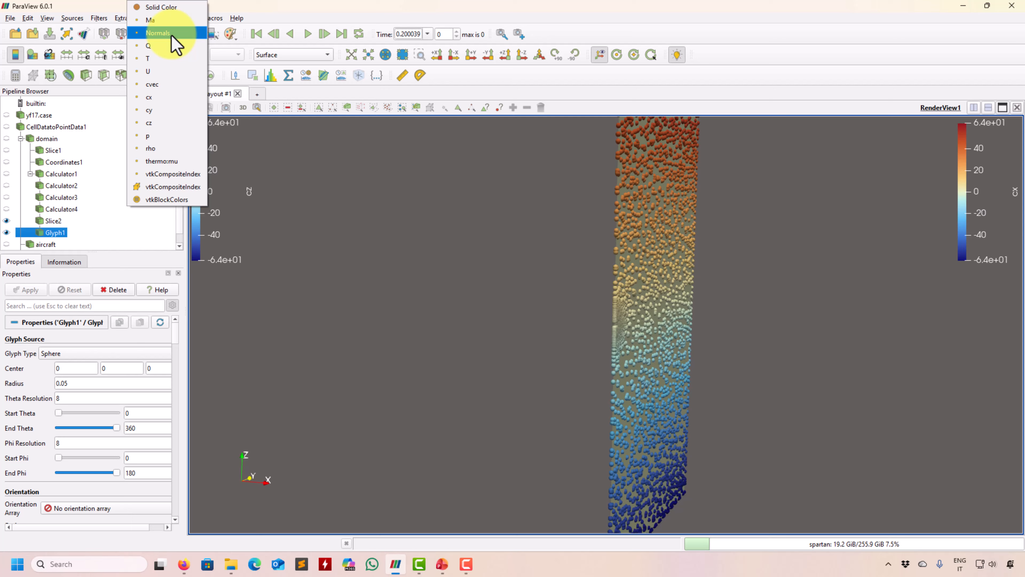
{"action": "left_click", "coordinate": [175, 10]}
{"action": "left_click_drag", "start_coordinate": [562, 325], "coordinate": [466, 323]}
{"action": "scroll", "coordinate": [701, 332], "scroll_direction": "up", "scroll_amount": 5}
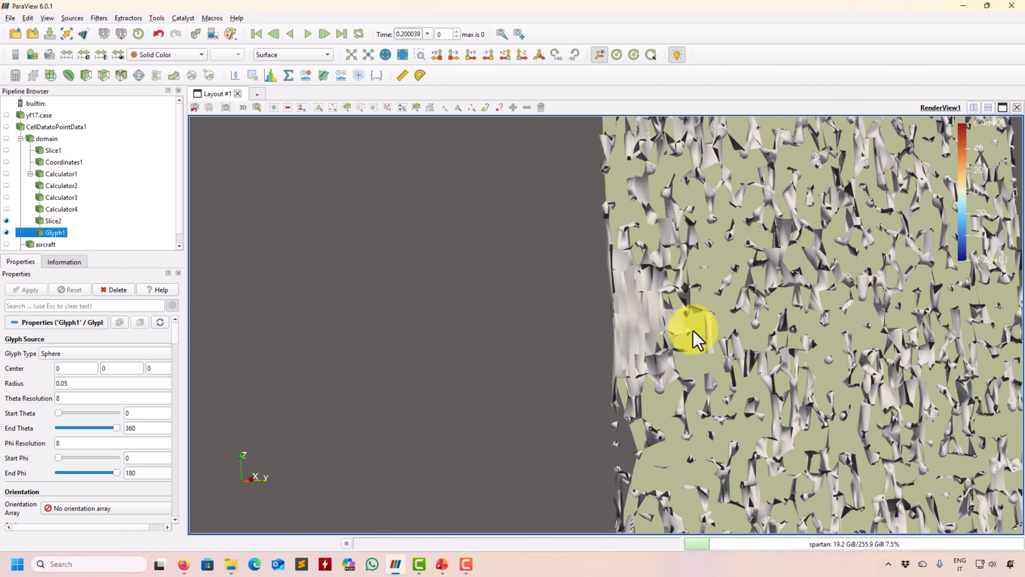
{"action": "middle_click_drag", "start_coordinate": [707, 292], "coordinate": [567, 366]}
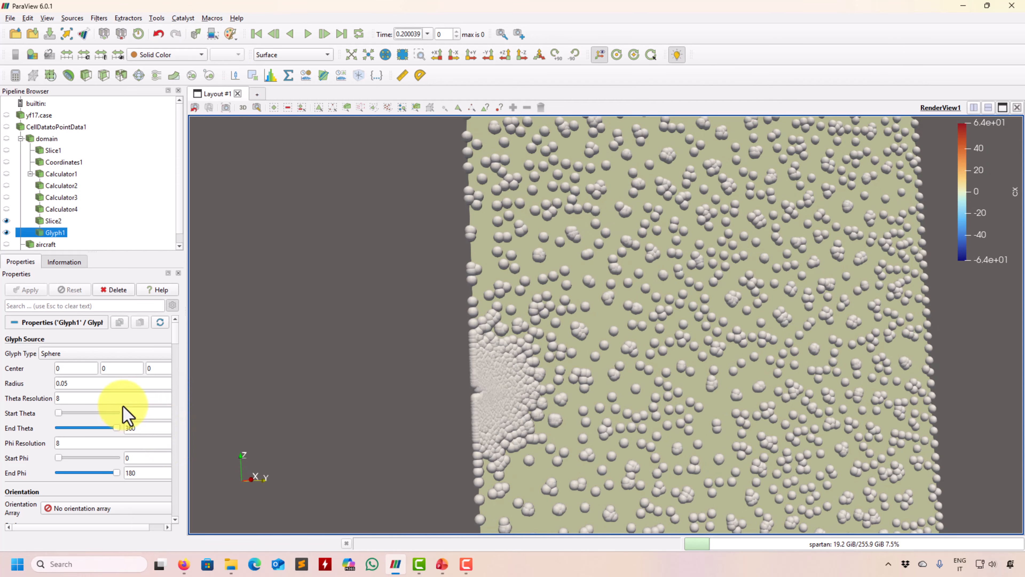
- Reduce the sphere glyphs' radius to 0.01 and apply it
{"action": "double_click", "coordinate": [140, 383]}
{"action": "key", "text": "BackSpace"}
{"action": "type", "text": "1"}
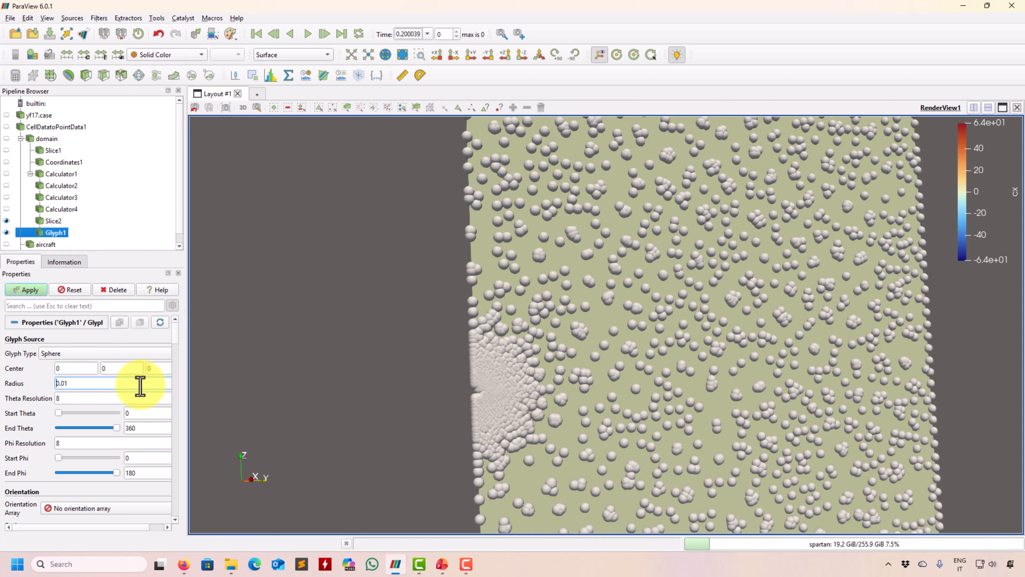
{"action": "left_click", "coordinate": [27, 290]}
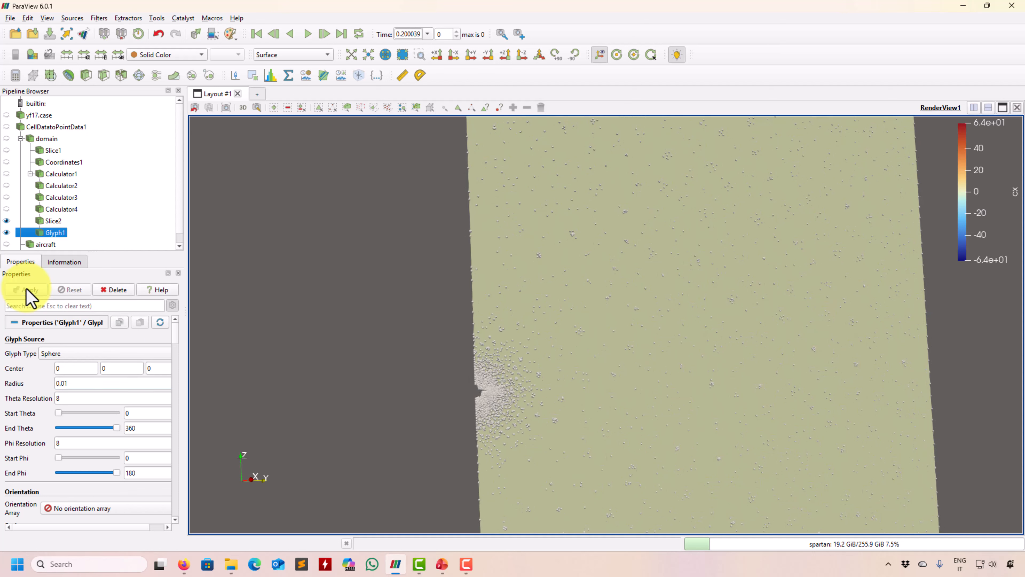
{"action": "scroll", "coordinate": [626, 275], "scroll_direction": "up", "scroll_amount": 2}
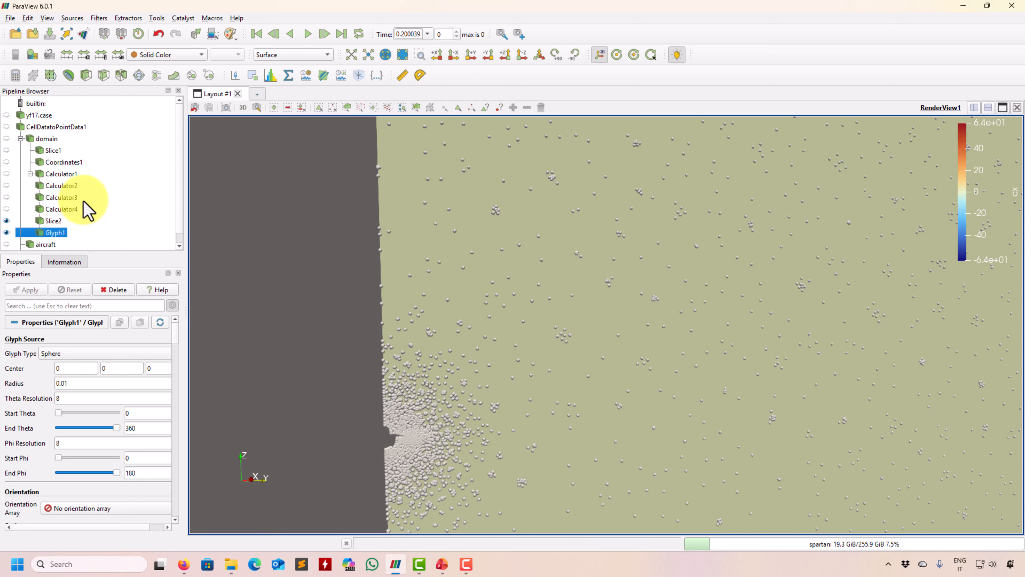
- Display the slice beneath the sphere glyphs as Surface With Edges and inspect the points on its mesh
{"action": "left_click", "coordinate": [54, 220]}
{"action": "left_click", "coordinate": [291, 55]}
{"action": "left_click", "coordinate": [291, 95]}
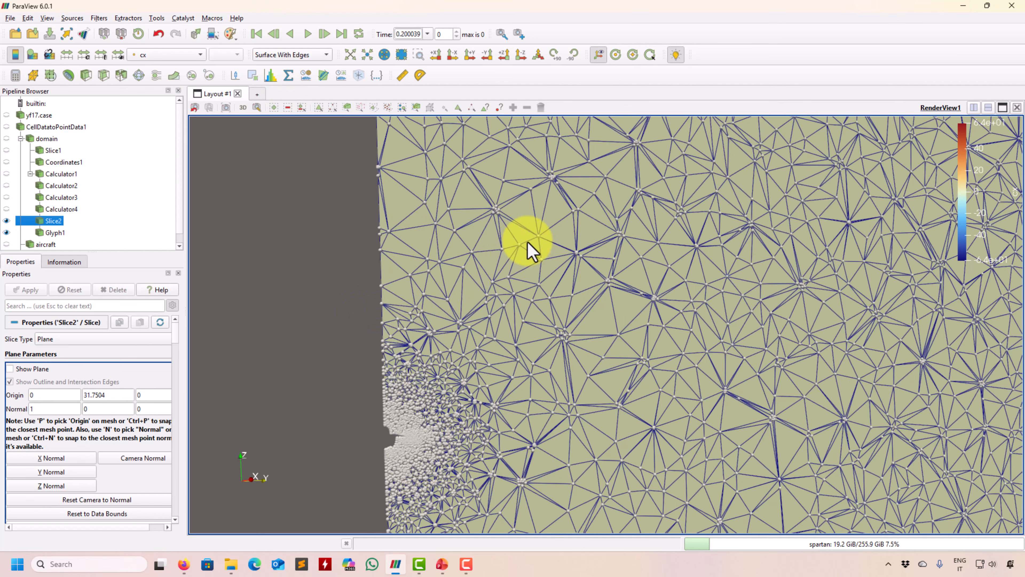
{"action": "left_click_drag", "start_coordinate": [517, 222], "coordinate": [542, 220]}
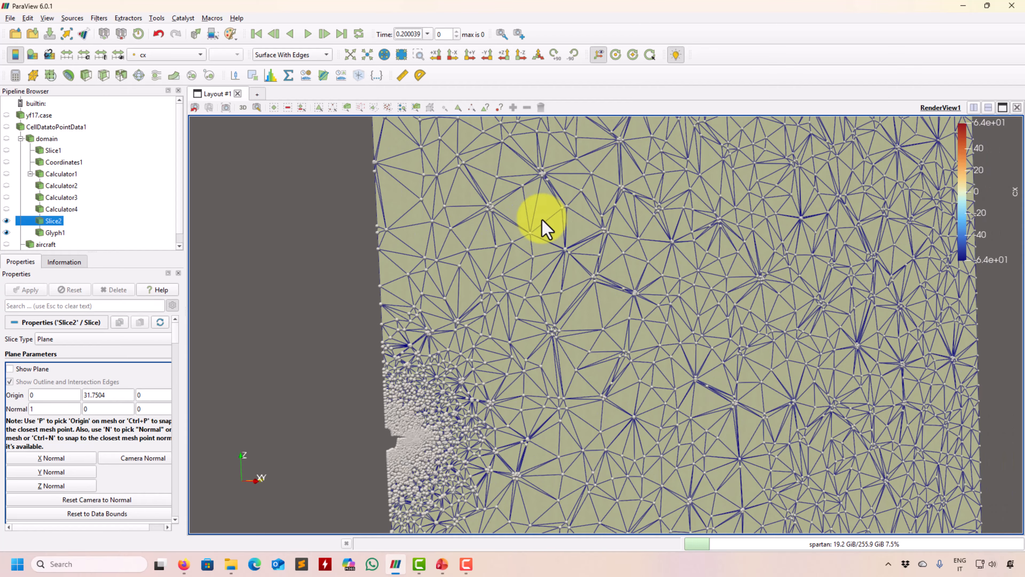
{"action": "right_click_drag", "start_coordinate": [547, 172], "coordinate": [530, 239]}
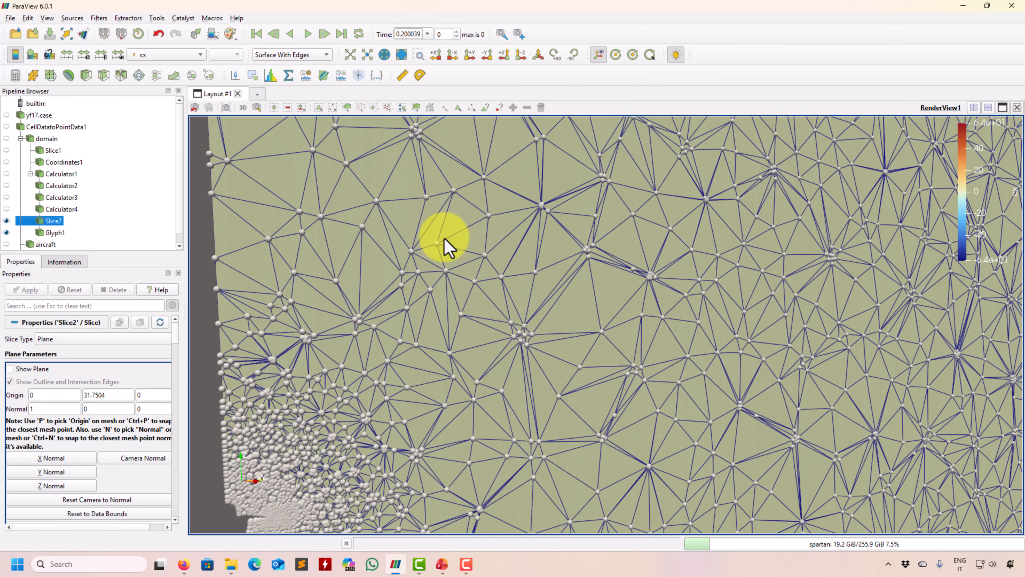
- Enable the Crinkle slice option for the second slice and apply it
{"action": "scroll", "coordinate": [179, 342], "scroll_direction": "down", "scroll_amount": 10}
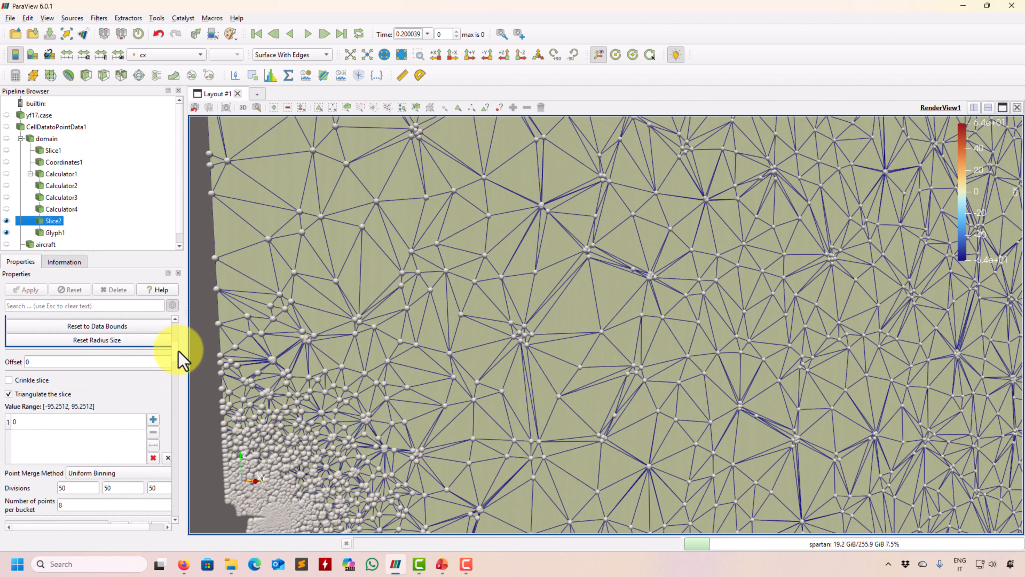
{"action": "left_click", "coordinate": [42, 380]}
{"action": "left_click", "coordinate": [33, 291]}
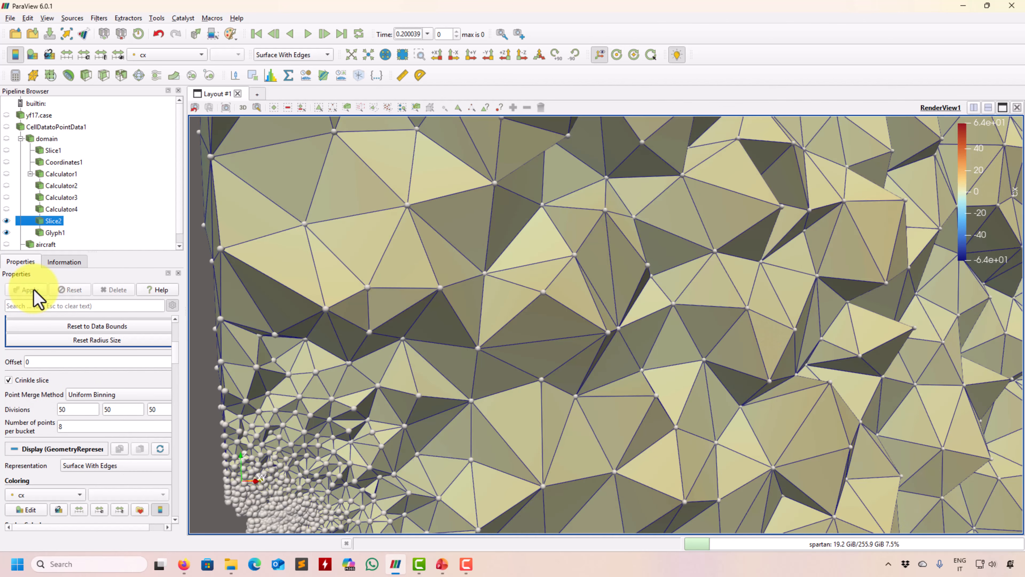